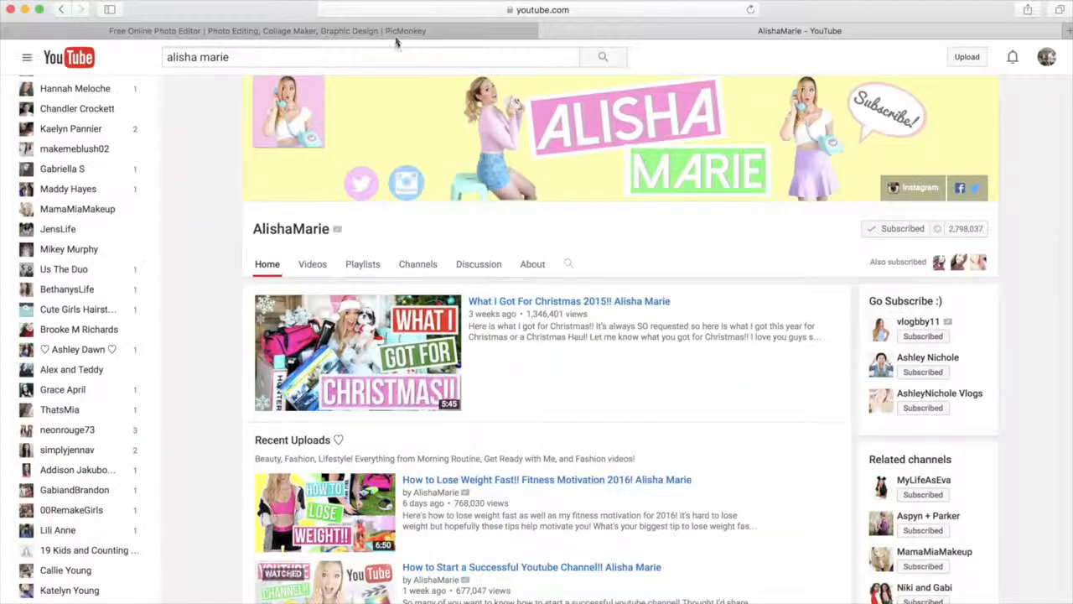
Switch to PicMonkey and create a blank design canvas with a custom size of 2048 × 1152 pixels.
{"action": "left_click", "coordinate": [395, 30]}
{"action": "scroll", "coordinate": [467, 252], "scroll_direction": "up", "scroll_amount": 2}
{"action": "scroll", "coordinate": [323, 431], "scroll_direction": "up", "scroll_amount": 6}
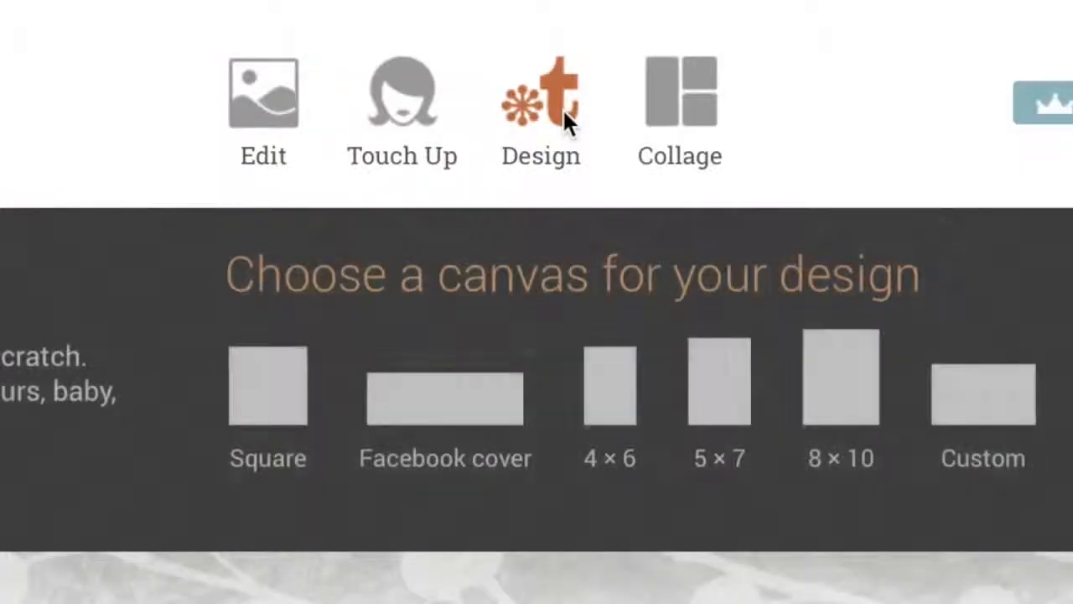
{"action": "left_click", "coordinate": [957, 389]}
{"action": "left_click_drag", "start_coordinate": [291, 361], "coordinate": [238, 359]}
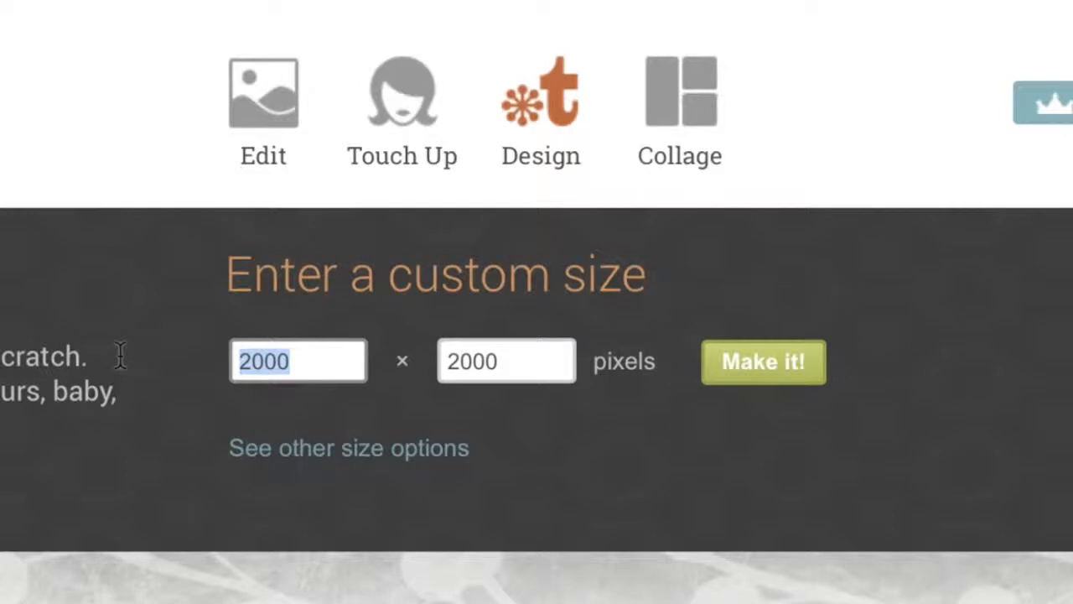
{"action": "type", "text": "2"}
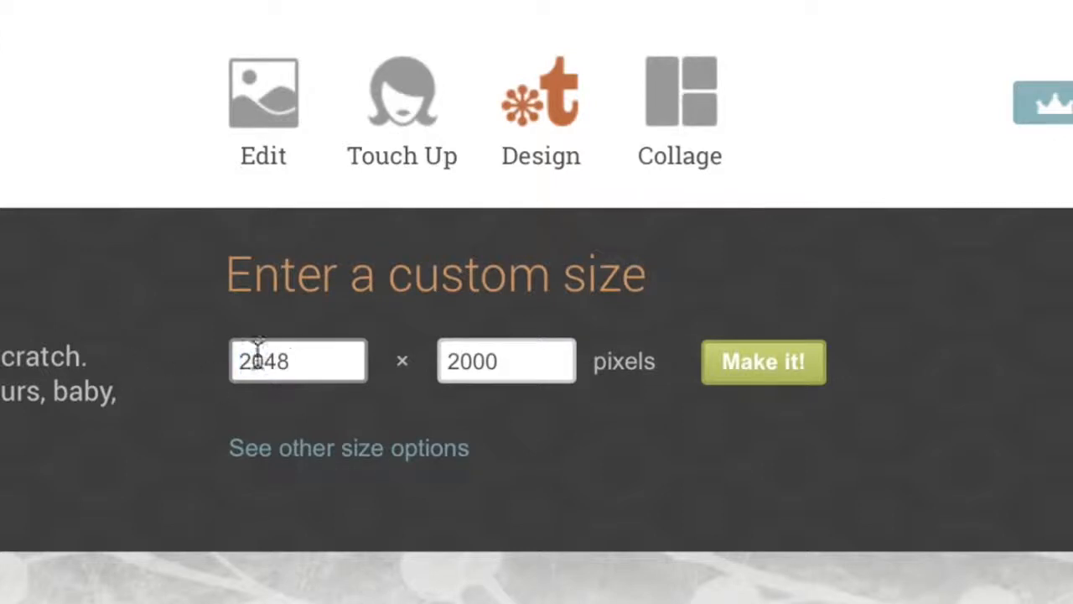
{"action": "left_click_drag", "start_coordinate": [543, 364], "coordinate": [379, 369]}
{"action": "type", "text": "1152"}
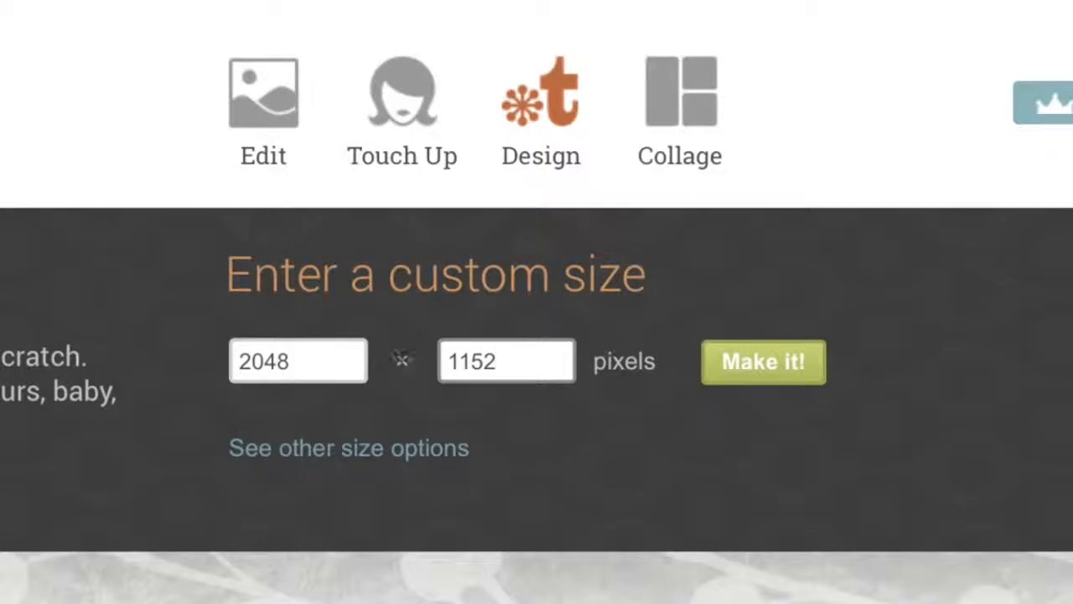
{"action": "left_click", "coordinate": [786, 375]}
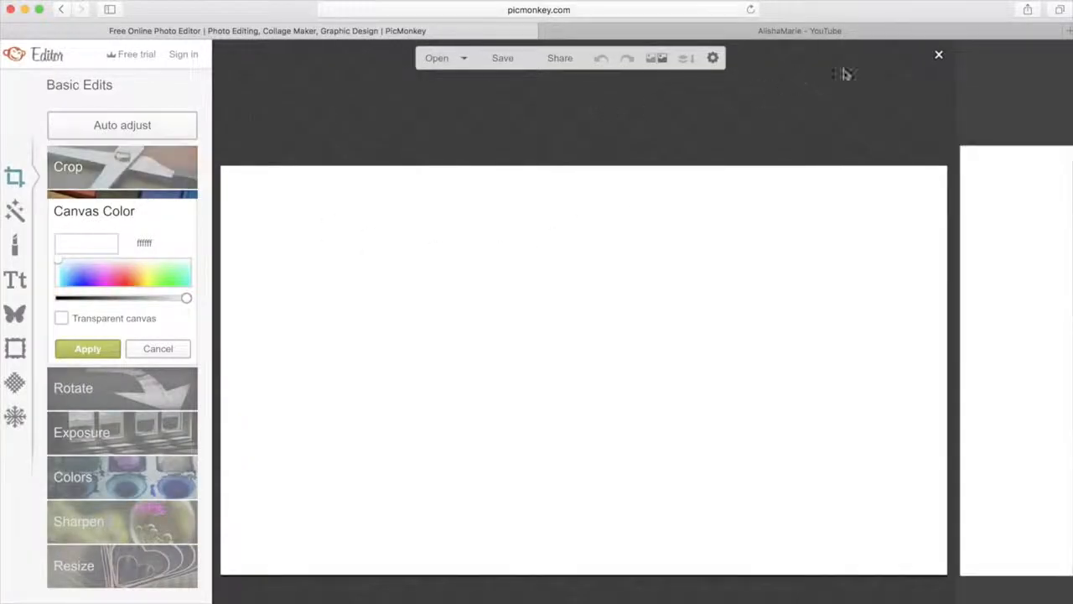
Open the own YouTube channel separately and bring up the help article on creating or editing channel art.
{"action": "left_click", "coordinate": [1064, 31]}
{"action": "left_click", "coordinate": [392, 386]}
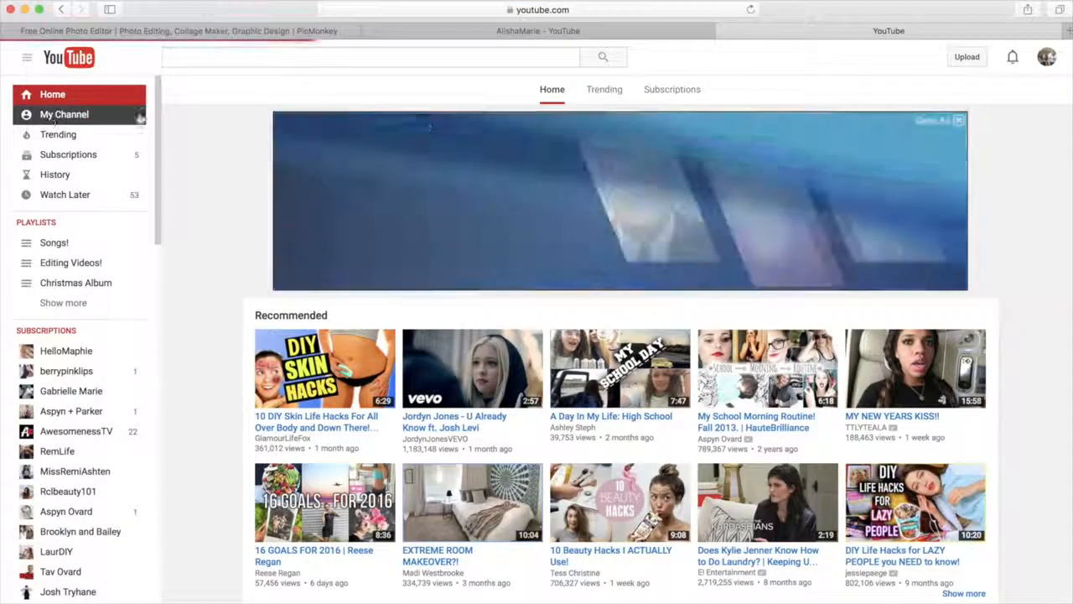
{"action": "left_click", "coordinate": [55, 116]}
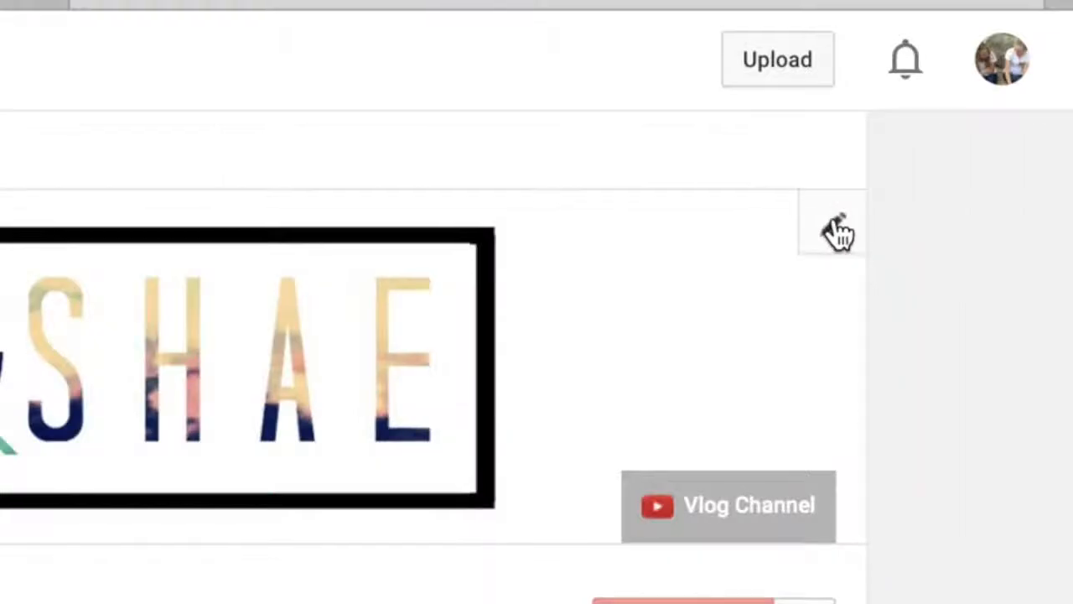
{"action": "left_click", "coordinate": [986, 118]}
{"action": "left_click", "coordinate": [955, 166]}
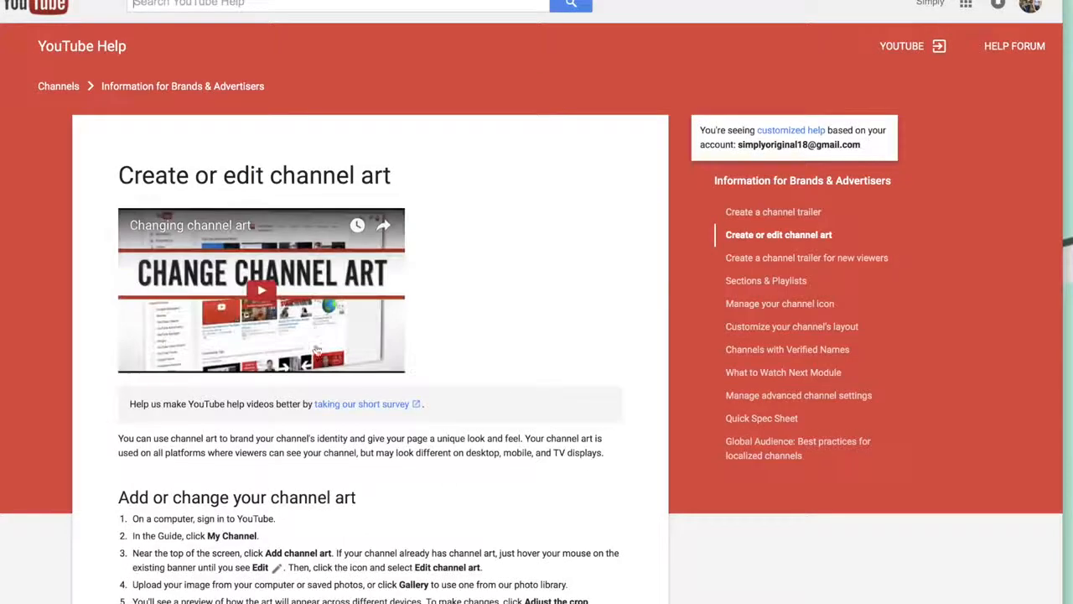
Find the section on channel art on different devices and capture a screenshot of the text and logo safe area banner.
{"action": "scroll", "coordinate": [323, 363], "scroll_direction": "down", "scroll_amount": 10}
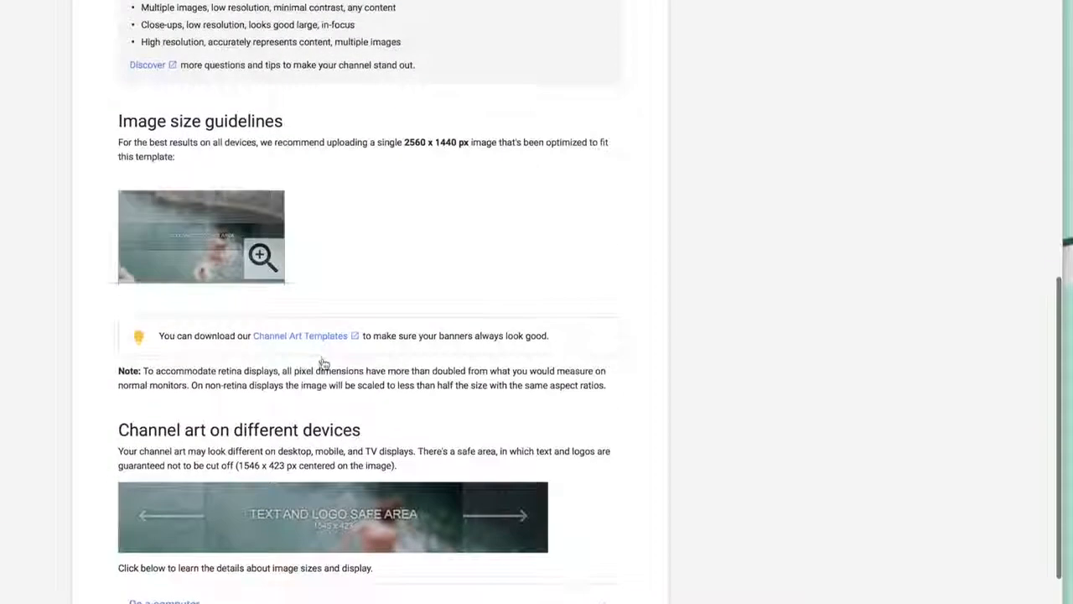
{"action": "scroll", "coordinate": [323, 363], "scroll_direction": "down", "scroll_amount": 2}
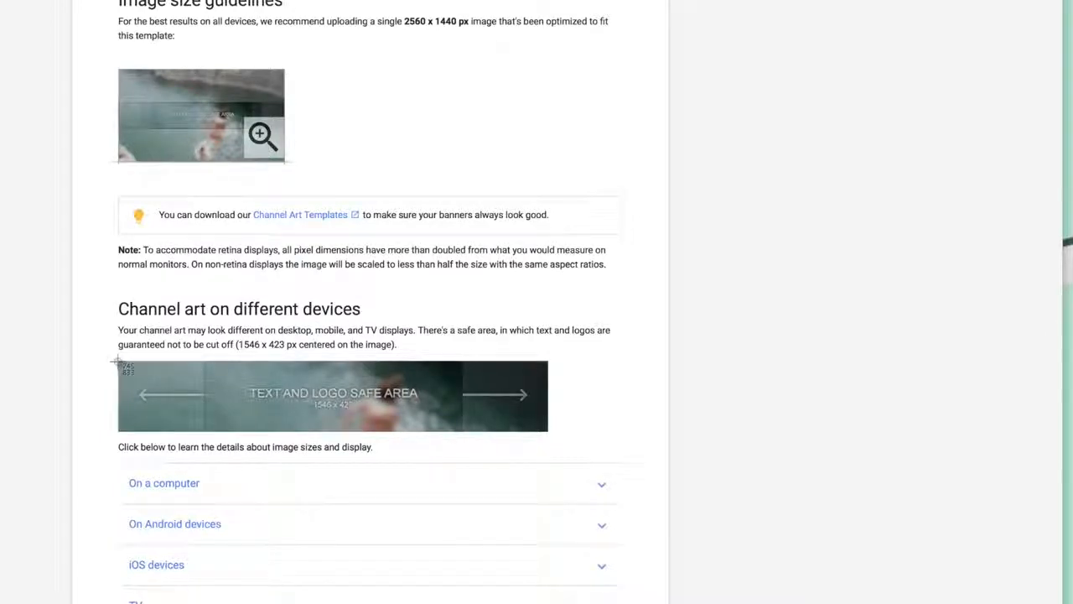
{"action": "left_click_drag", "start_coordinate": [117, 362], "coordinate": [558, 436]}
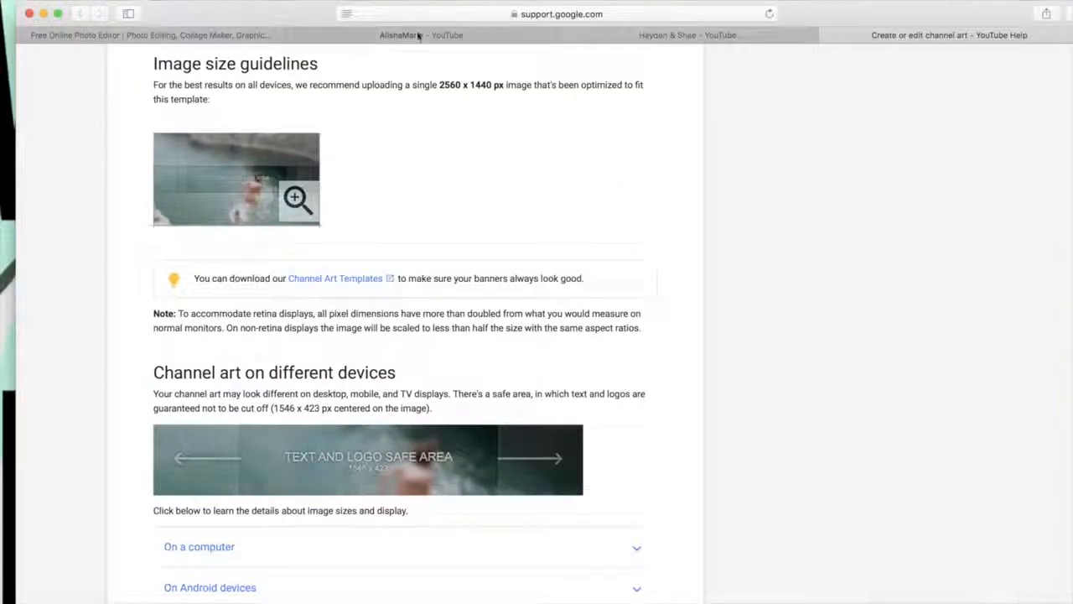
Return to PicMonkey and add the desktop image Screen Shot 2016-01-16 at 2.10.24 PM as a custom overlay on the canvas.
{"action": "left_click", "coordinate": [418, 35]}
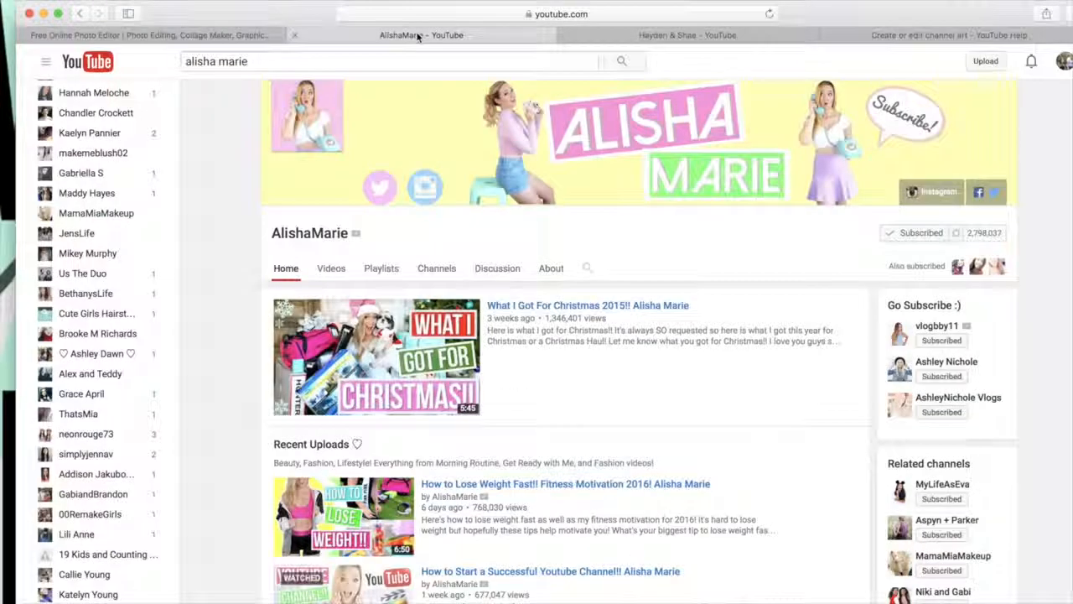
{"action": "left_click", "coordinate": [180, 35]}
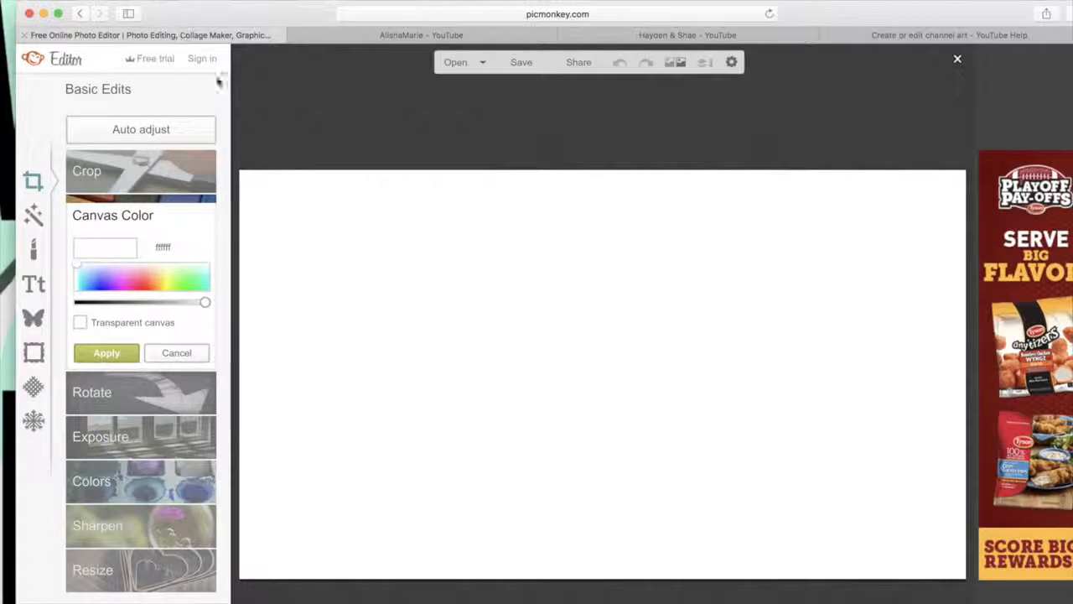
{"action": "left_click", "coordinate": [33, 319]}
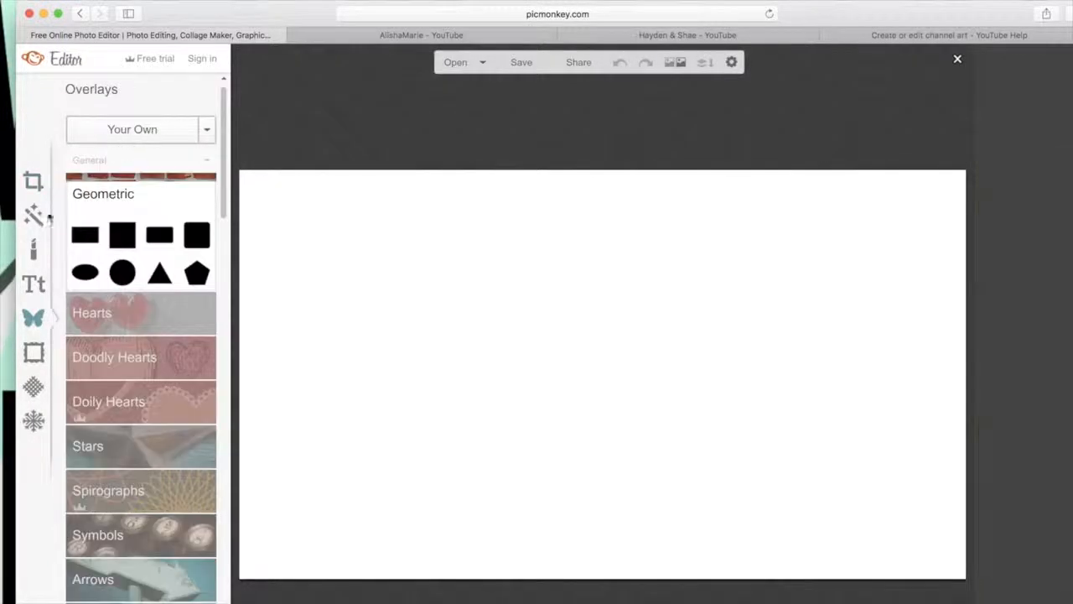
{"action": "left_click", "coordinate": [100, 131]}
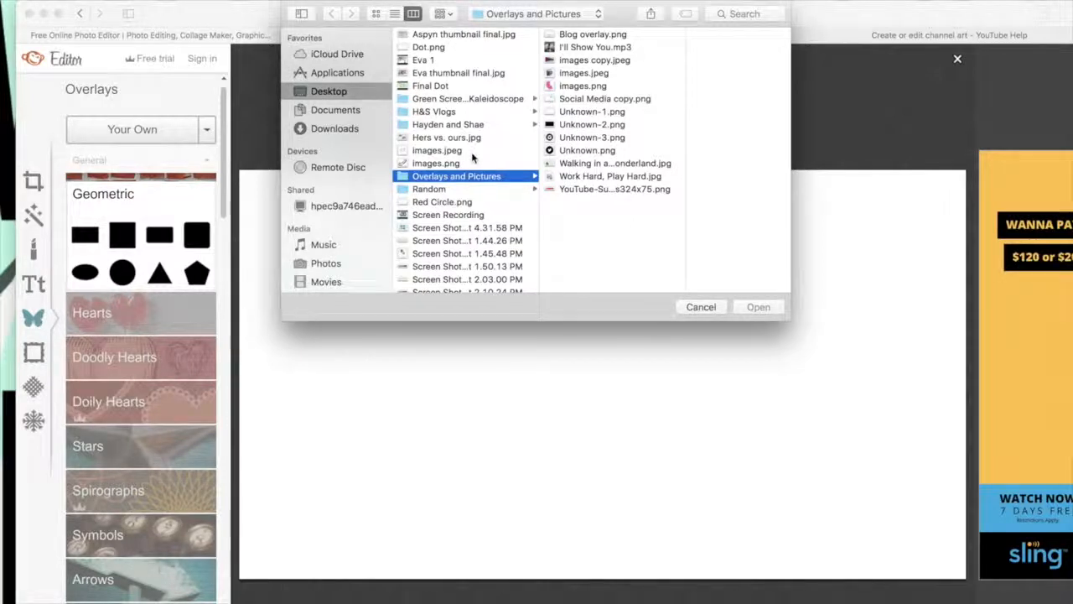
{"action": "left_click", "coordinate": [309, 92]}
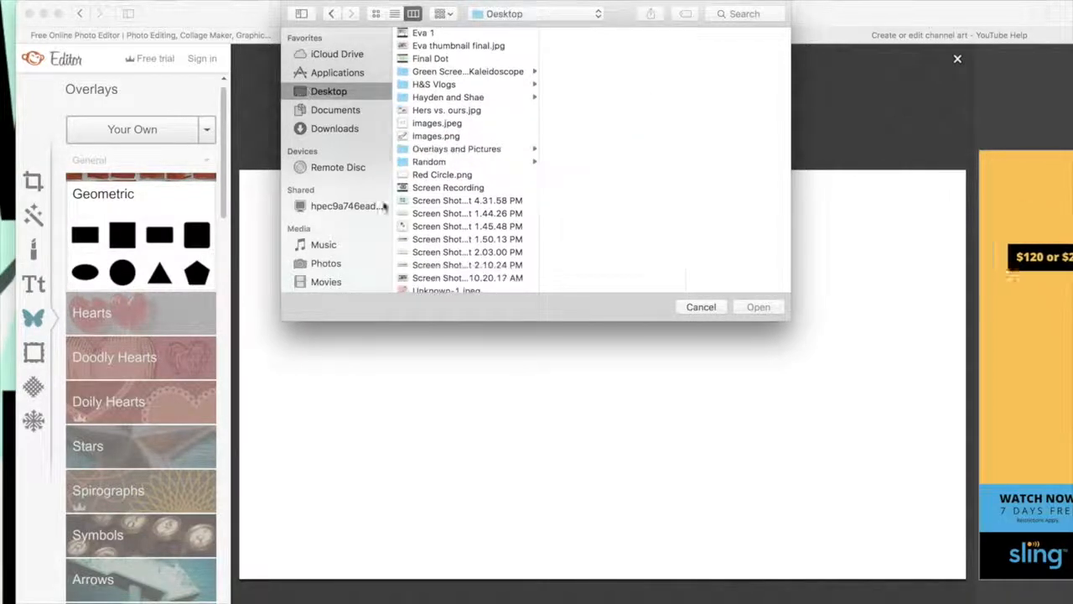
{"action": "scroll", "coordinate": [453, 256], "scroll_direction": "down", "scroll_amount": 3}
{"action": "left_click", "coordinate": [448, 250]}
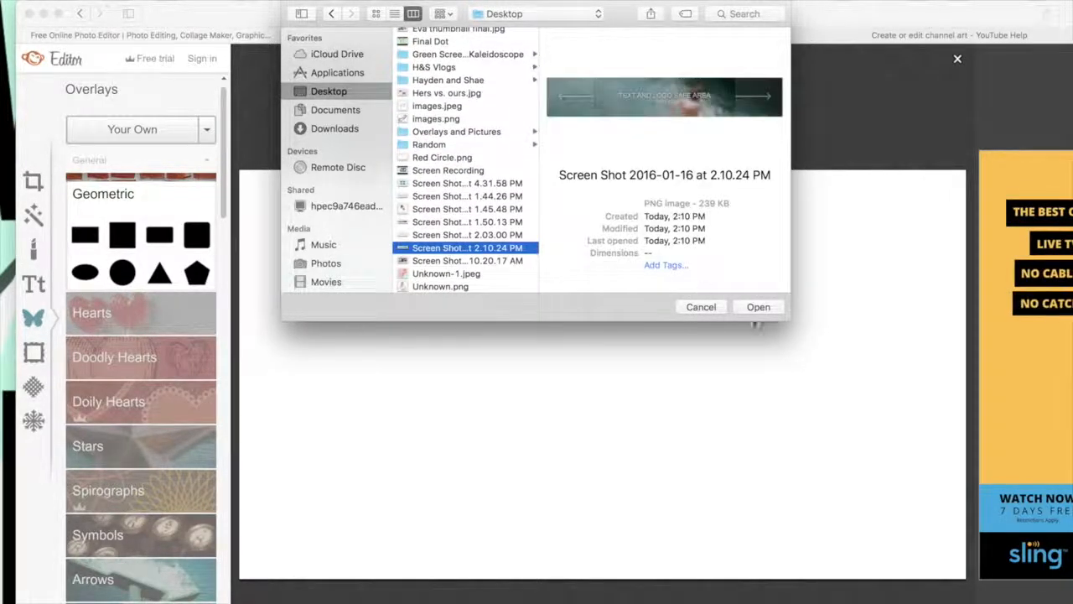
{"action": "left_click", "coordinate": [758, 307]}
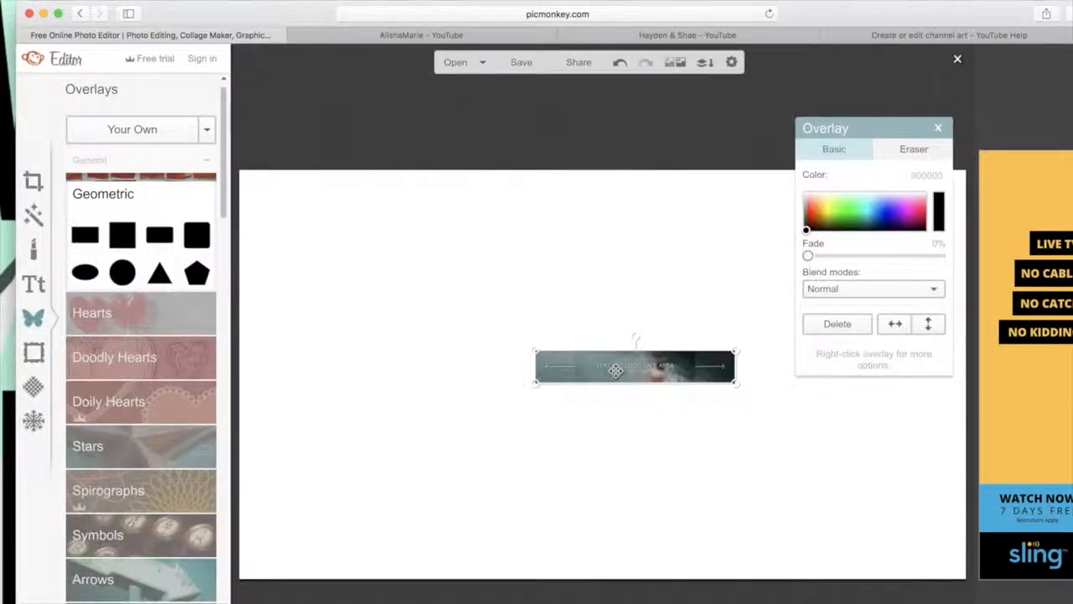
Enlarge the safe area overlay to the full canvas width and centre it vertically on the canvas.
{"action": "left_click_drag", "start_coordinate": [619, 371], "coordinate": [320, 282]}
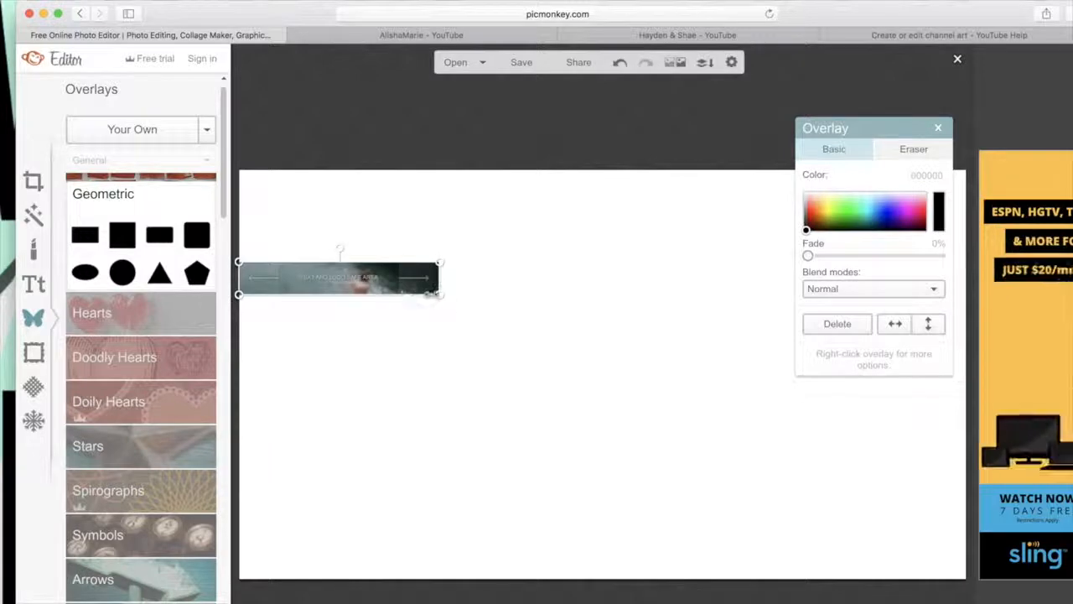
{"action": "left_click_drag", "start_coordinate": [440, 295], "coordinate": [970, 441]}
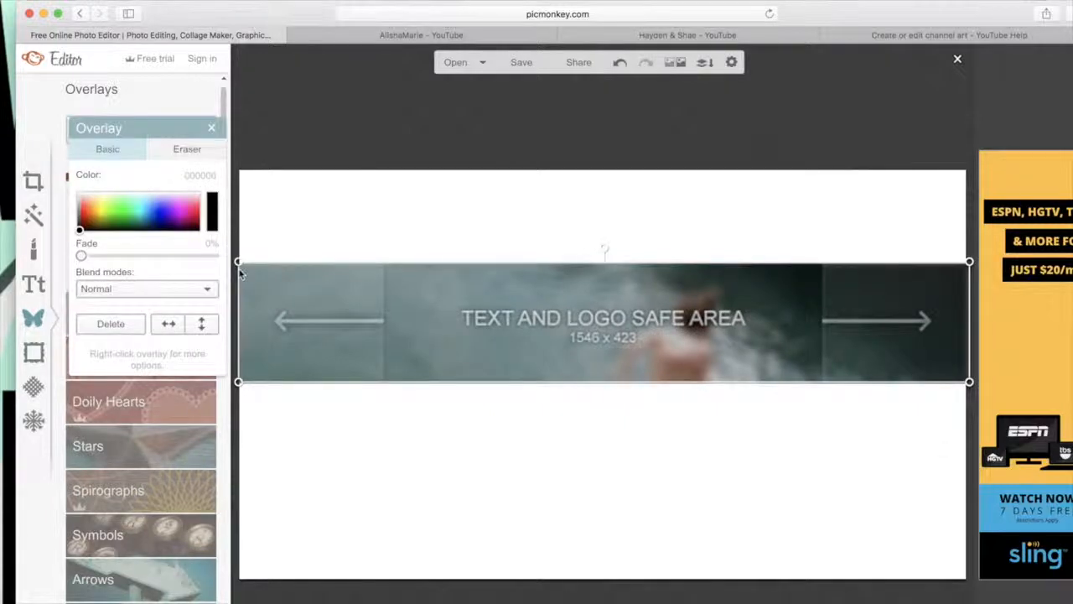
{"action": "left_click_drag", "start_coordinate": [554, 320], "coordinate": [552, 371]}
{"action": "left_click", "coordinate": [491, 254]}
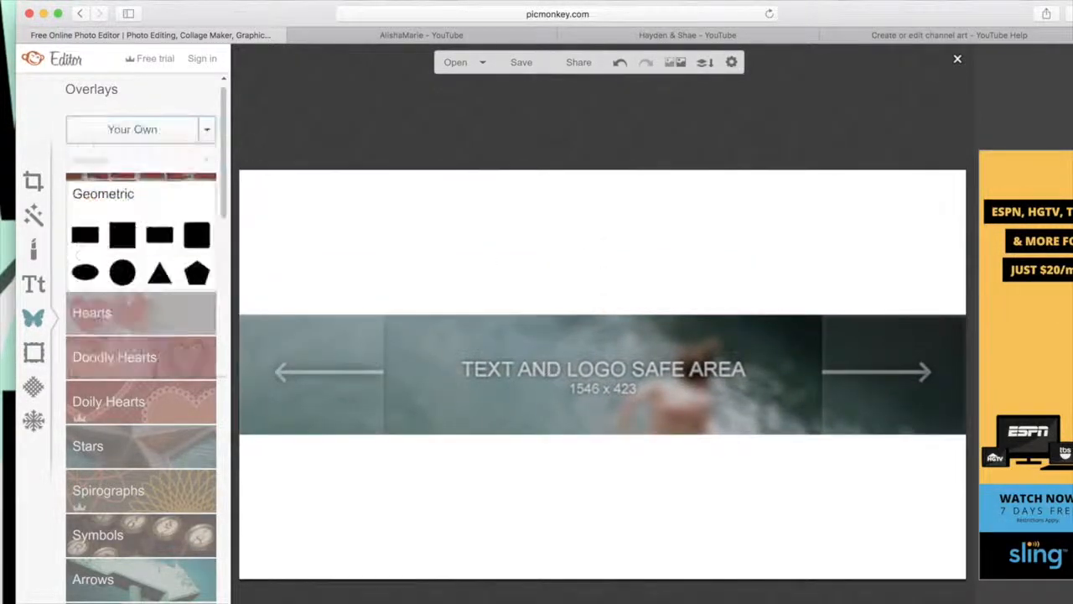
Close the YouTube Help and own channel pages, and bring up the AlishaMarie channel banner as reference.
{"action": "left_click", "coordinate": [828, 38]}
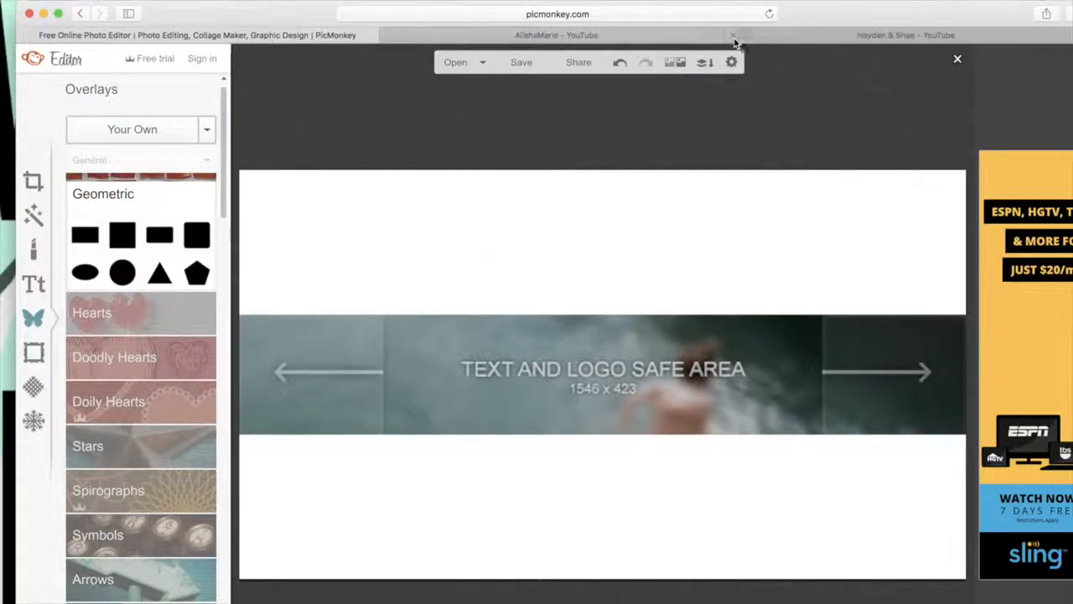
{"action": "left_click", "coordinate": [743, 37]}
{"action": "left_click", "coordinate": [615, 36]}
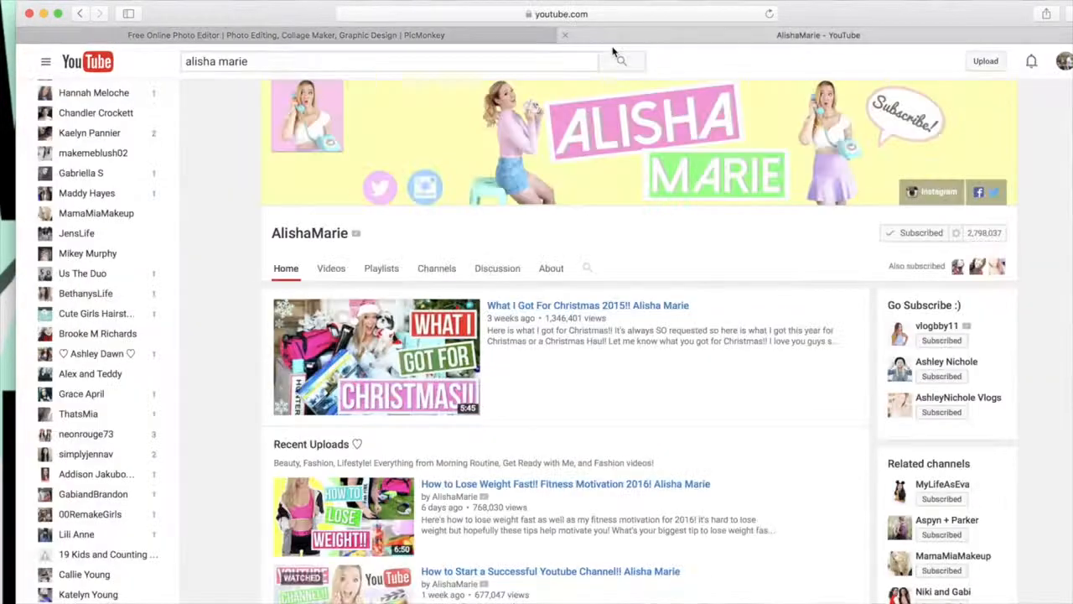
Back in PicMonkey, add a geometric rectangle overlay to the canvas and fill it with pale yellow.
{"action": "left_click", "coordinate": [357, 34]}
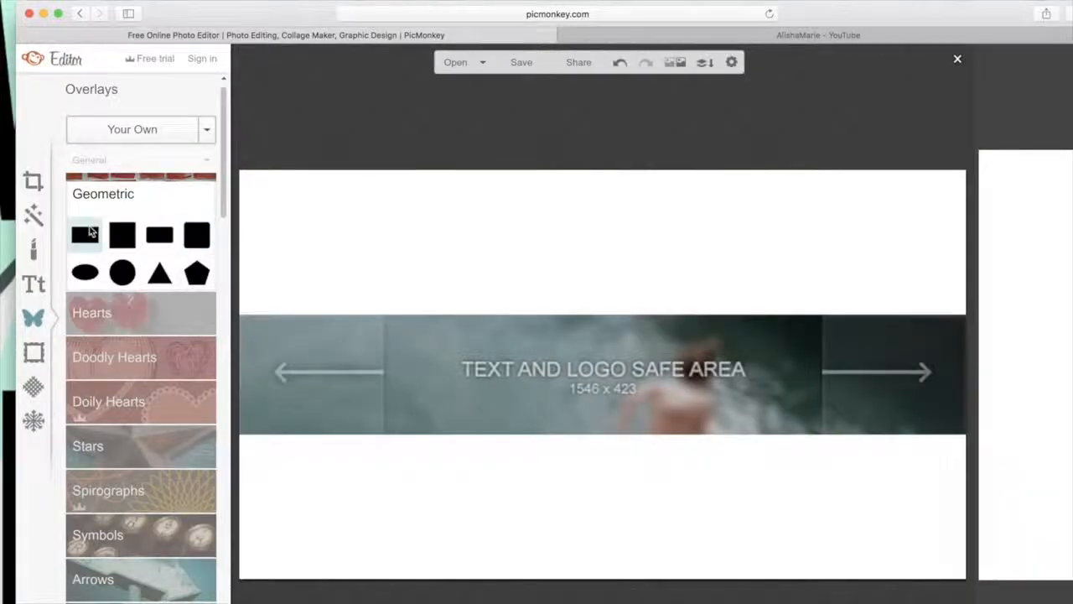
{"action": "left_click", "coordinate": [86, 234]}
{"action": "left_click", "coordinate": [135, 208]}
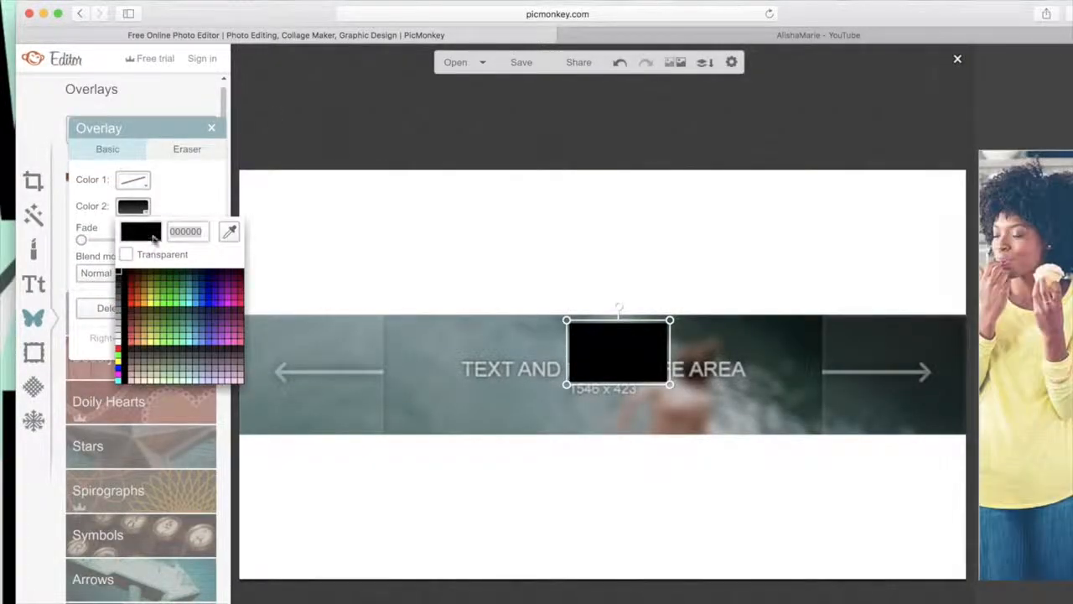
{"action": "left_click", "coordinate": [138, 376]}
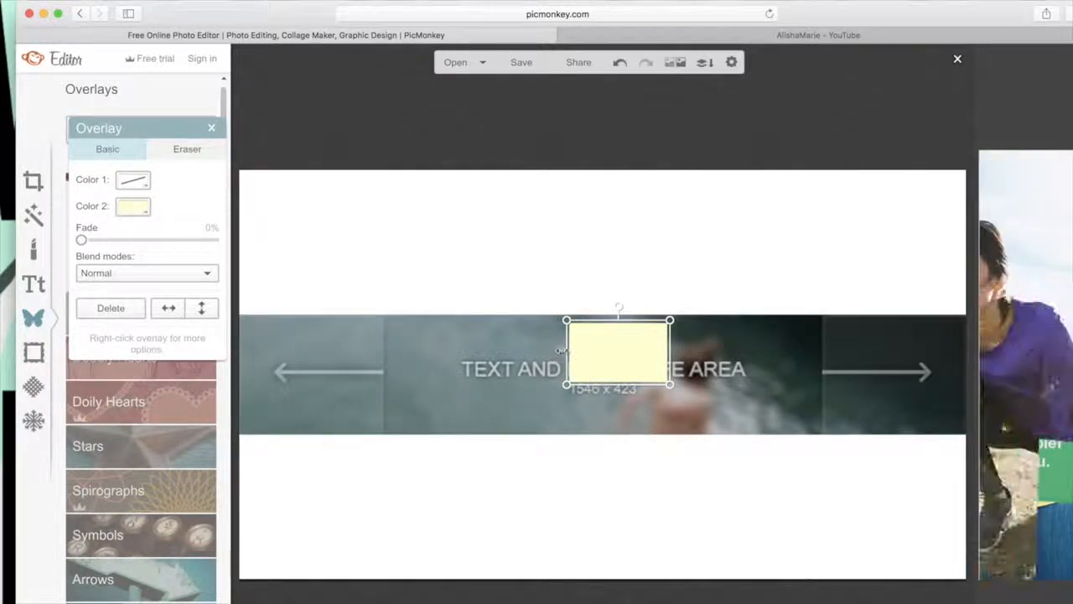
Stretch the yellow rectangle to cover the template's middle text and logo safe area over the banner's full height.
{"action": "left_click_drag", "start_coordinate": [568, 352], "coordinate": [370, 357]}
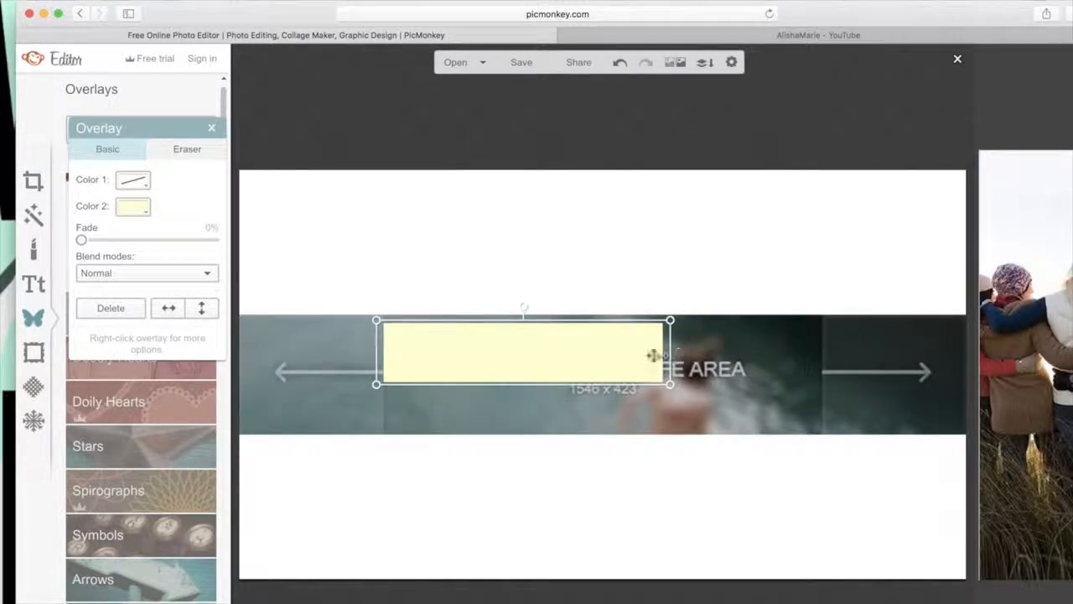
{"action": "left_click_drag", "start_coordinate": [662, 355], "coordinate": [830, 367]}
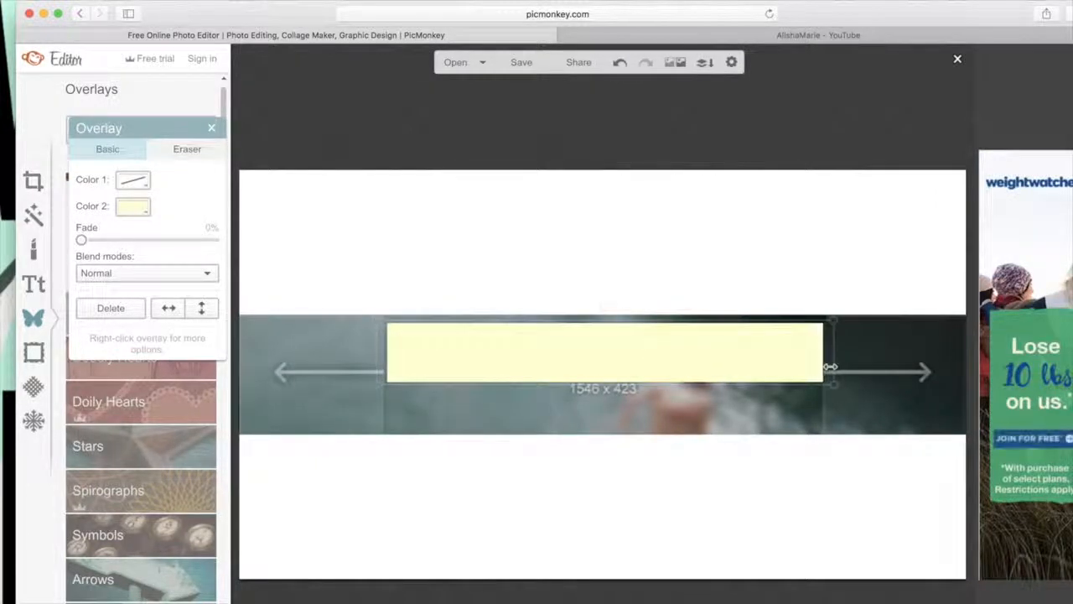
{"action": "left_click_drag", "start_coordinate": [783, 322], "coordinate": [785, 314]}
{"action": "left_click_drag", "start_coordinate": [793, 388], "coordinate": [789, 445]}
{"action": "left_click_drag", "start_coordinate": [788, 312], "coordinate": [787, 305]}
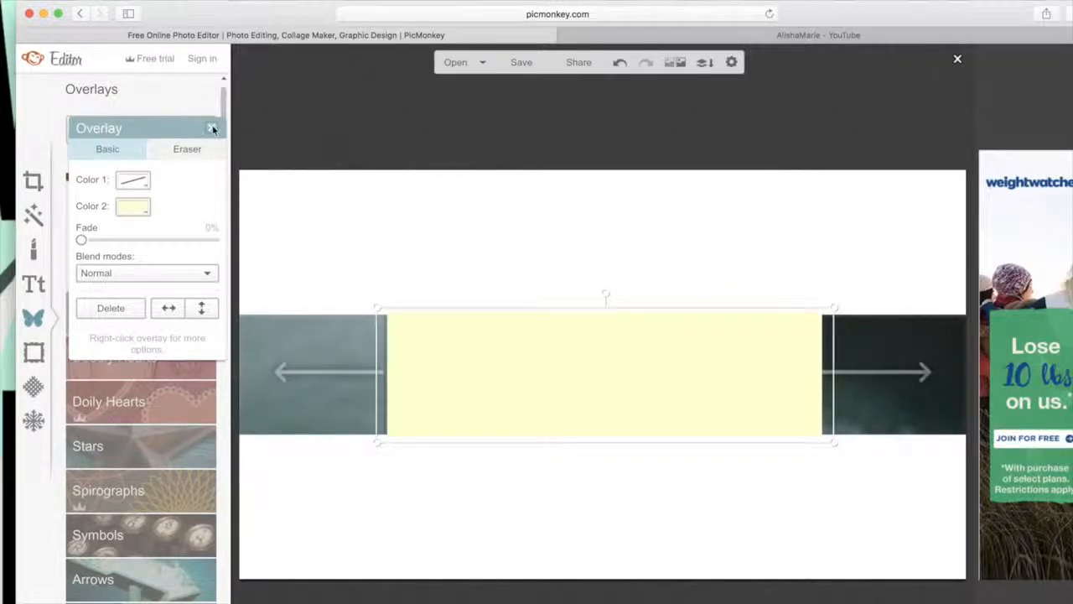
{"action": "left_click", "coordinate": [212, 128]}
Search Google Images for "alisha marie transparent" on a new browser page.
{"action": "left_click", "coordinate": [912, 38]}
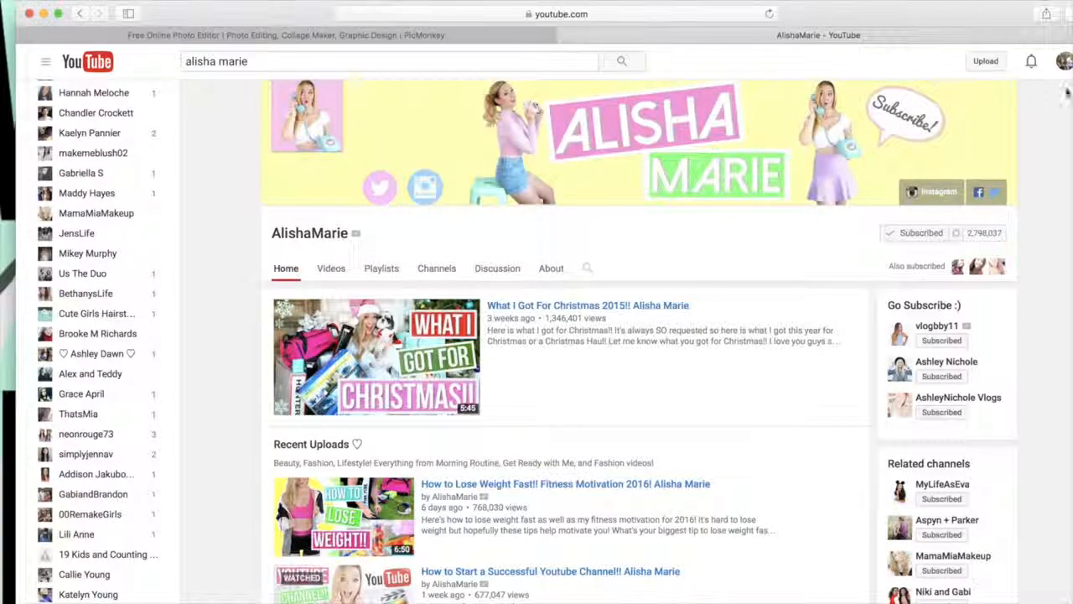
{"action": "key", "text": "super+t"}
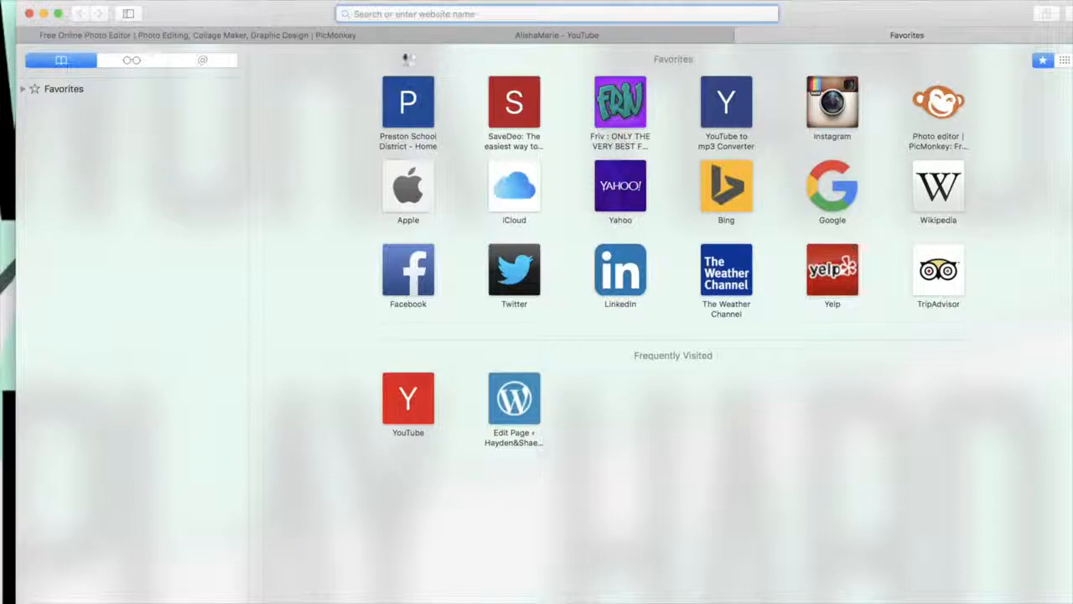
{"action": "type", "text": "alish"}
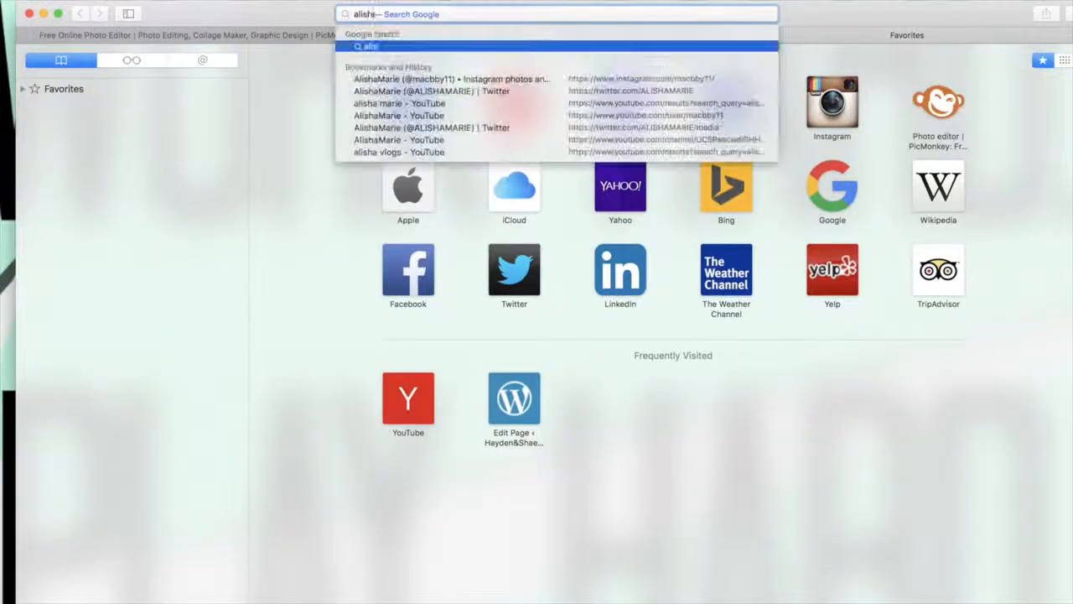
{"action": "type", "text": "a marie tran"}
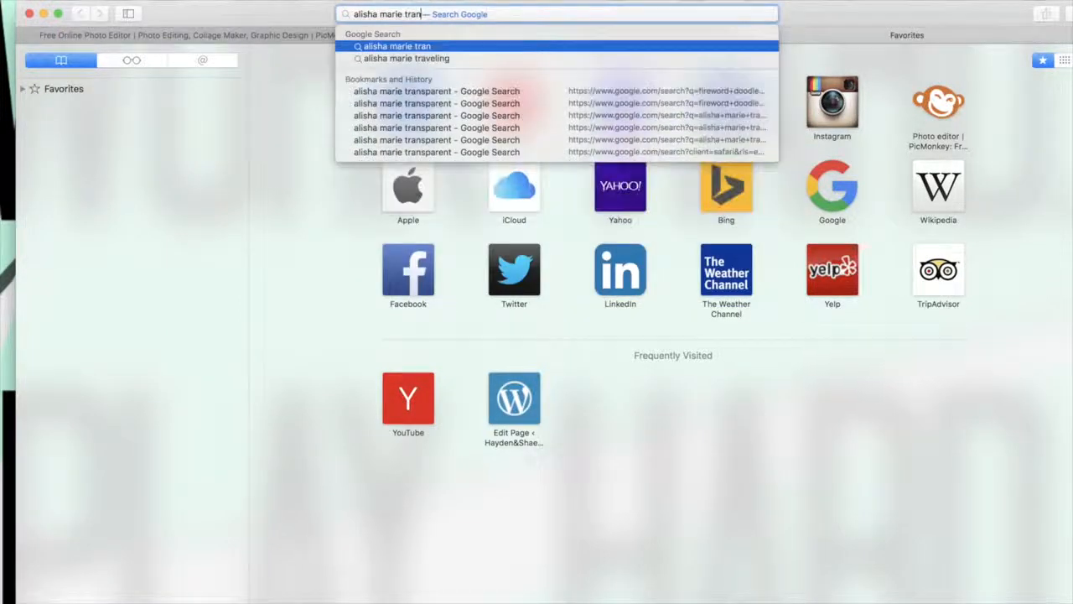
{"action": "type", "text": "sparent"}
{"action": "key", "text": "Return"}
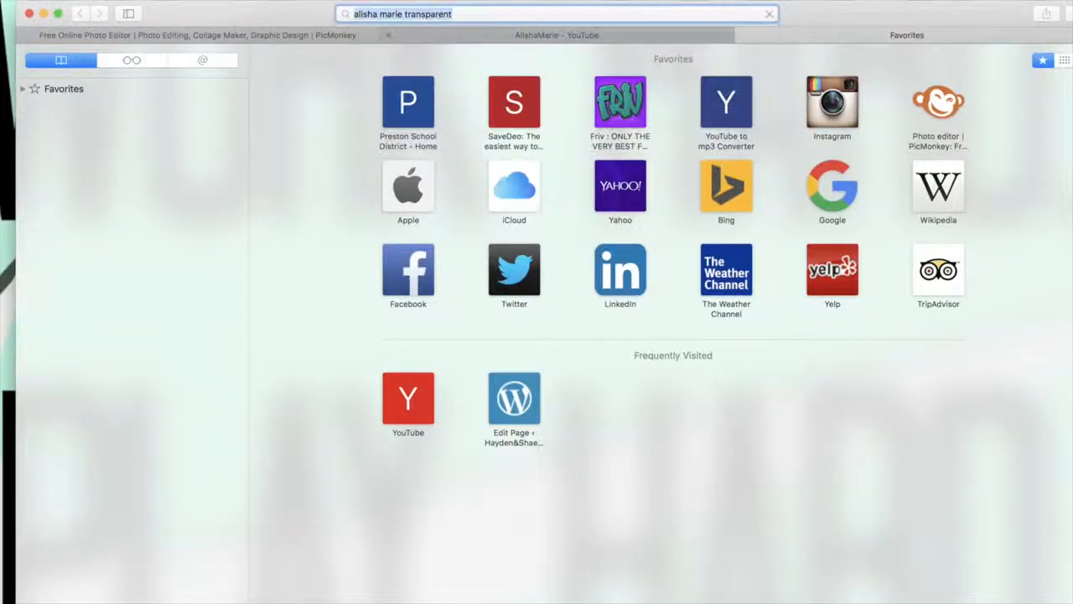
{"action": "left_click", "coordinate": [159, 109]}
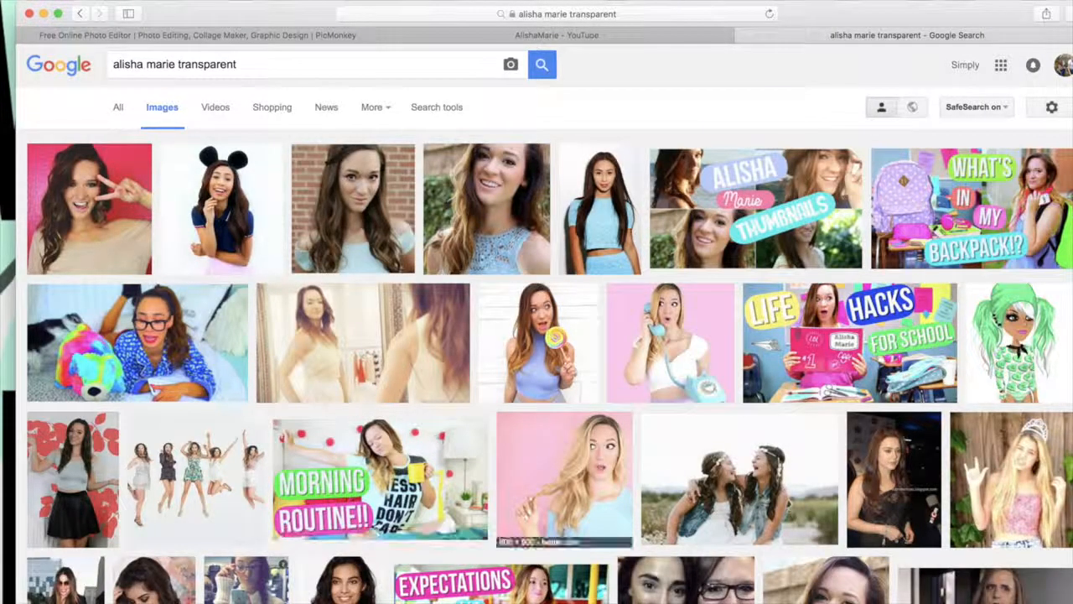
Preview the pink-background telephone photo in the image results, and open AlishaMarie's macbby11 profile on instagram.com by searching "alisha marie".
{"action": "left_click", "coordinate": [651, 354]}
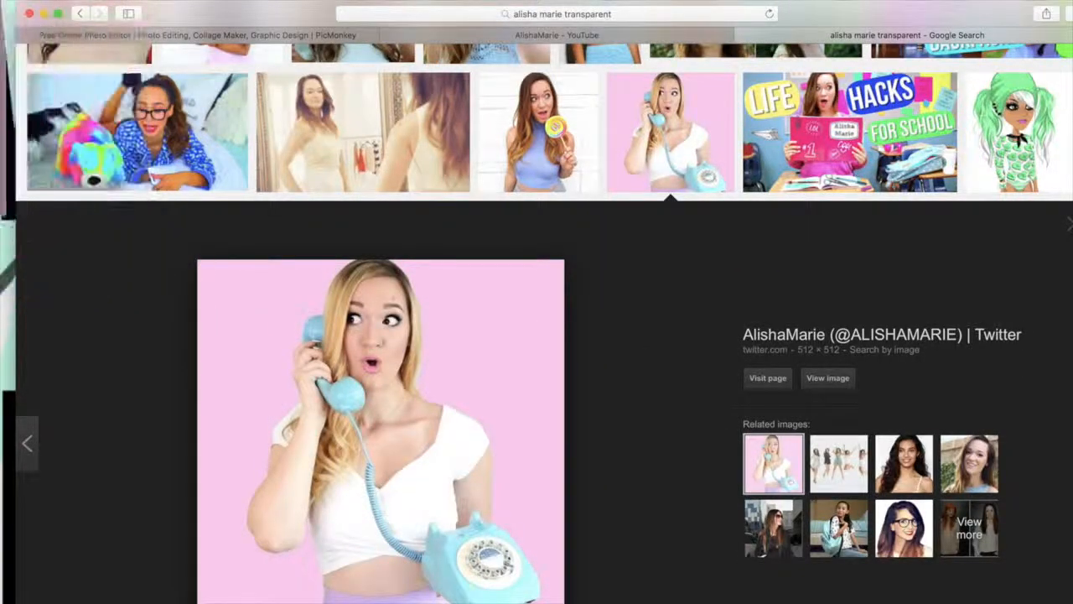
{"action": "left_click", "coordinate": [583, 14]}
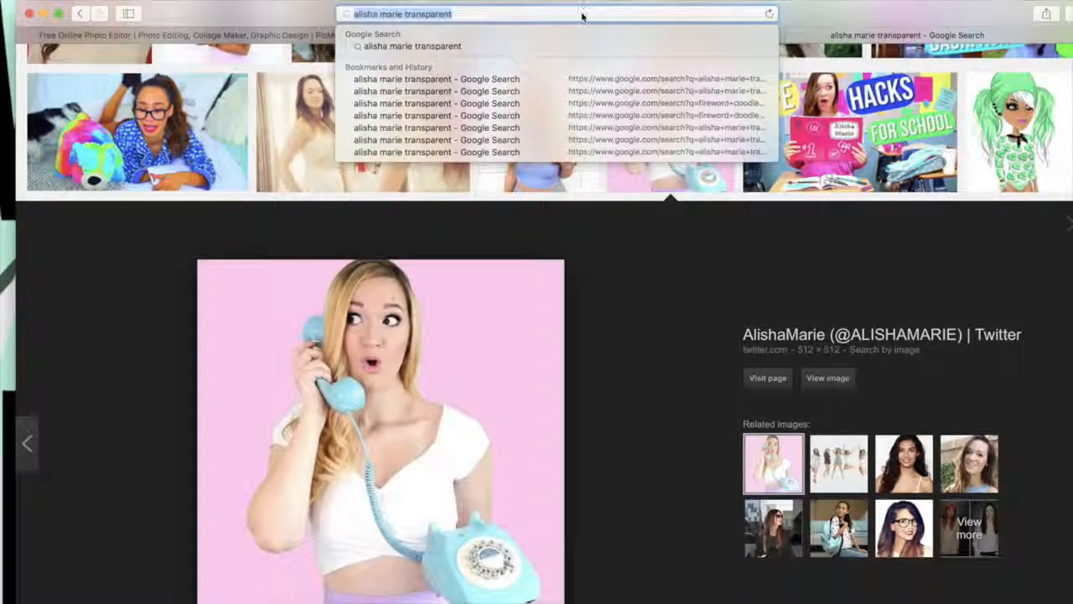
{"action": "type", "text": "instagram.com"}
{"action": "key", "text": "Return"}
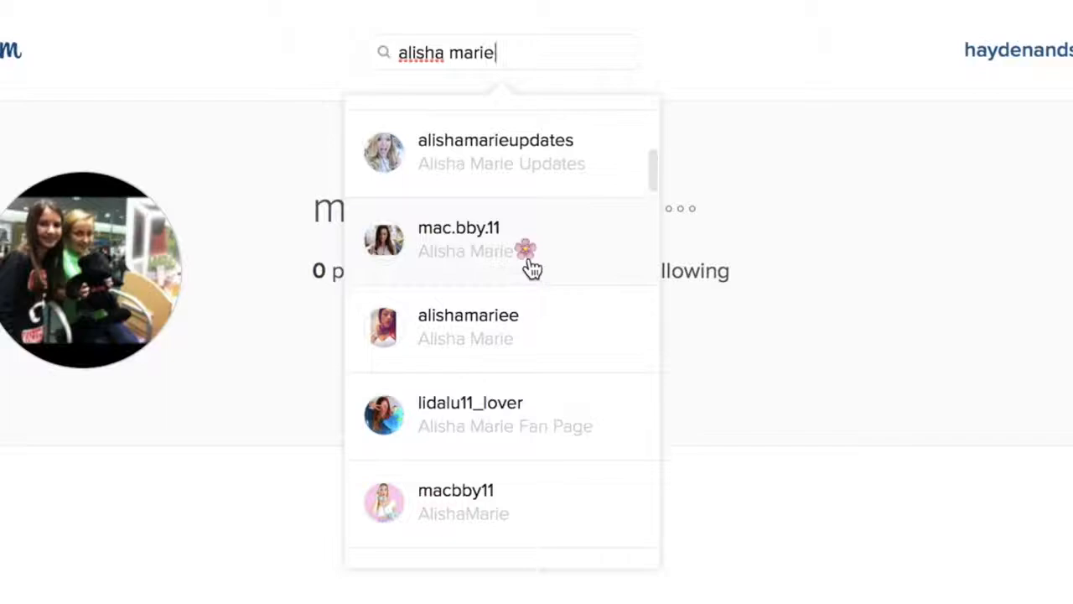
{"action": "scroll", "coordinate": [533, 267], "scroll_direction": "down", "scroll_amount": 4}
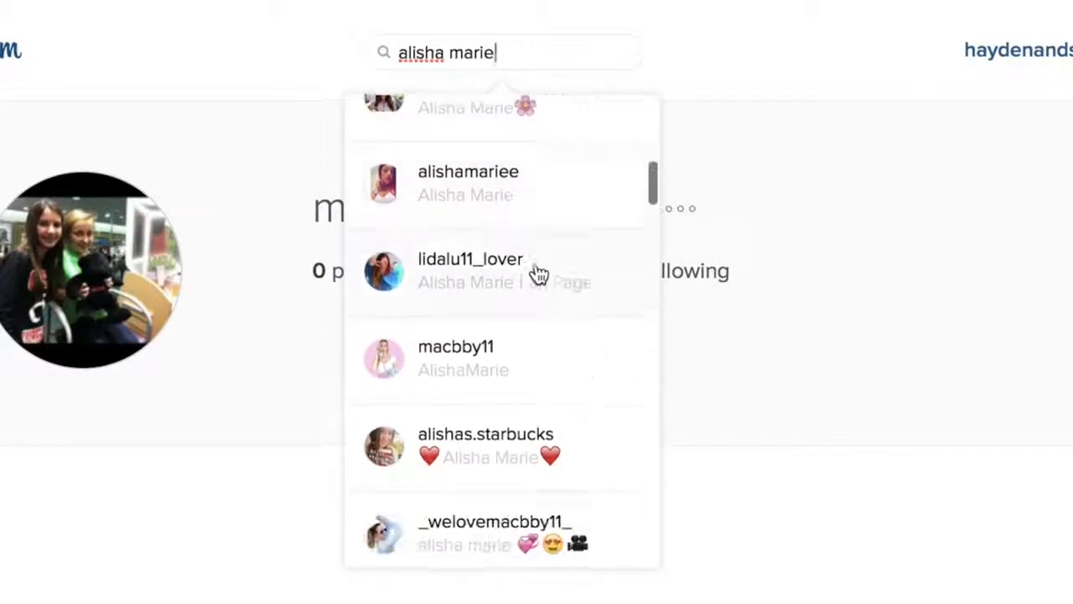
{"action": "left_click", "coordinate": [528, 352]}
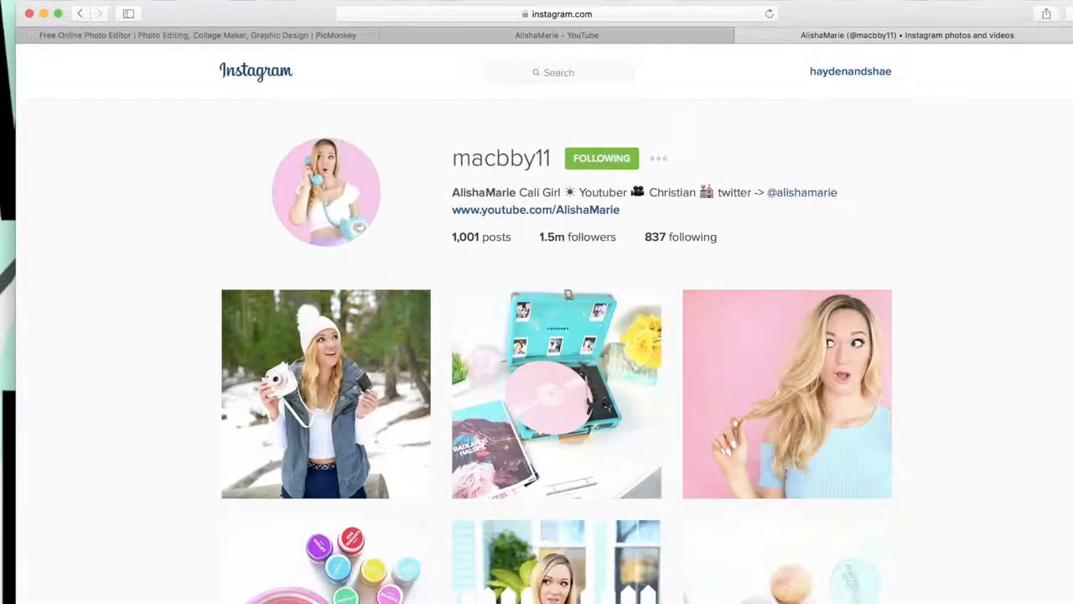
Browse the profile's photos and open the one of her looking upward against a yellow-green wall.
{"action": "scroll", "coordinate": [767, 393], "scroll_direction": "down", "scroll_amount": 10}
{"action": "scroll", "coordinate": [768, 393], "scroll_direction": "down", "scroll_amount": 10}
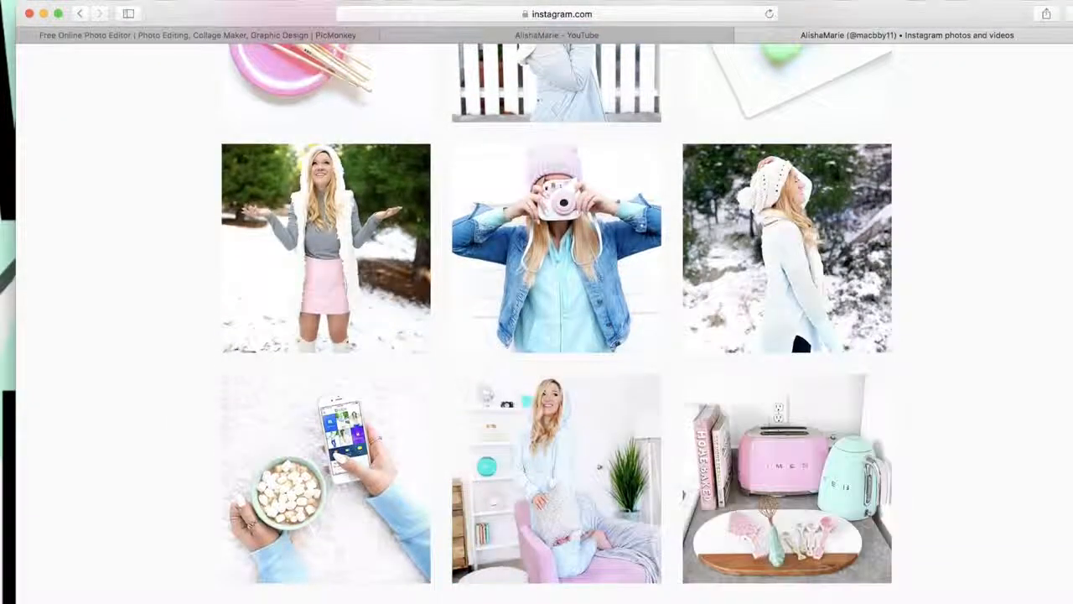
{"action": "scroll", "coordinate": [767, 393], "scroll_direction": "down", "scroll_amount": 20}
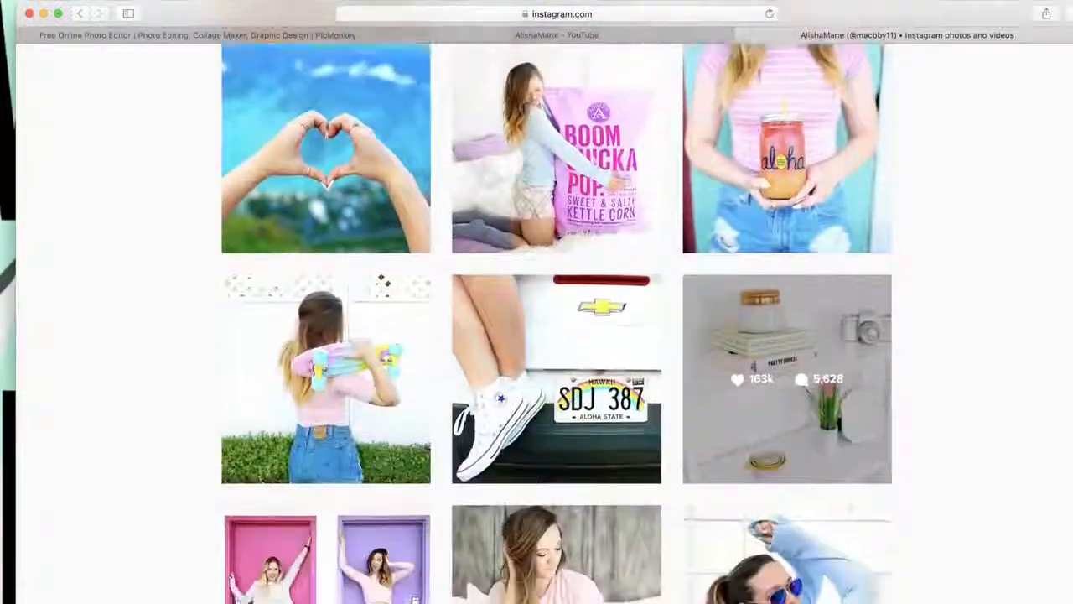
{"action": "scroll", "coordinate": [786, 529], "scroll_direction": "down", "scroll_amount": 8}
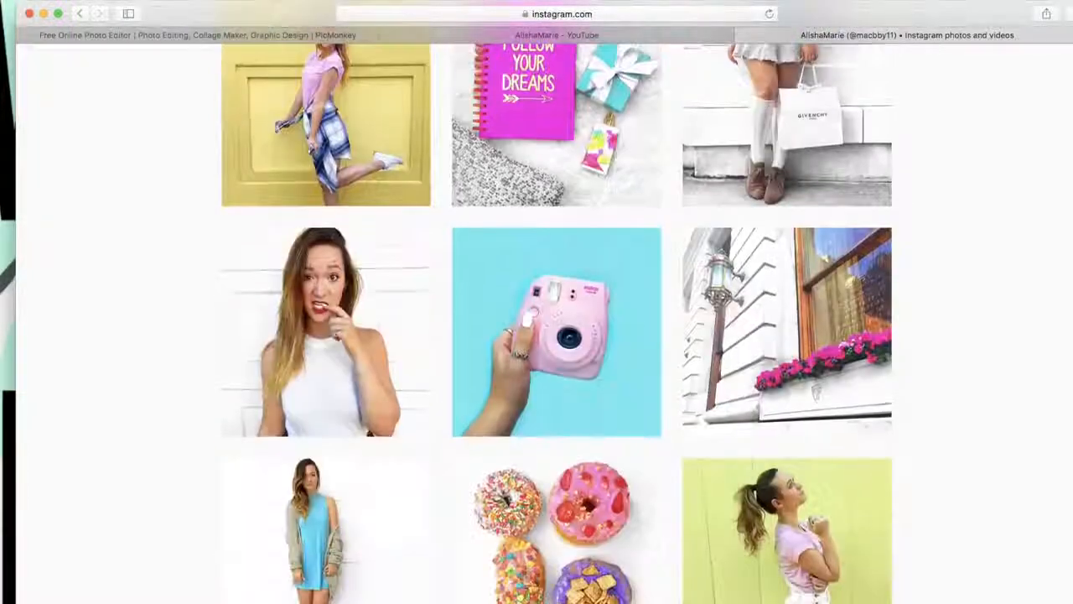
{"action": "left_click", "coordinate": [819, 503]}
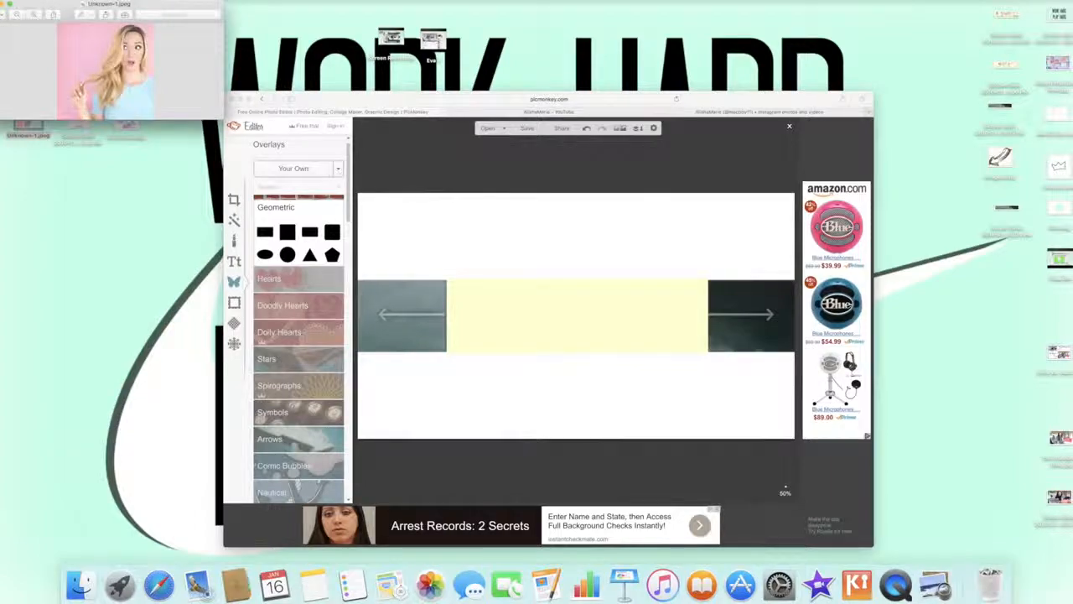
Remove the pink background around the woman in Unknown-1.jpeg with Preview's Instant Alpha, converting the image to PNG.
{"action": "left_click_drag", "start_coordinate": [117, 4], "coordinate": [415, 148]}
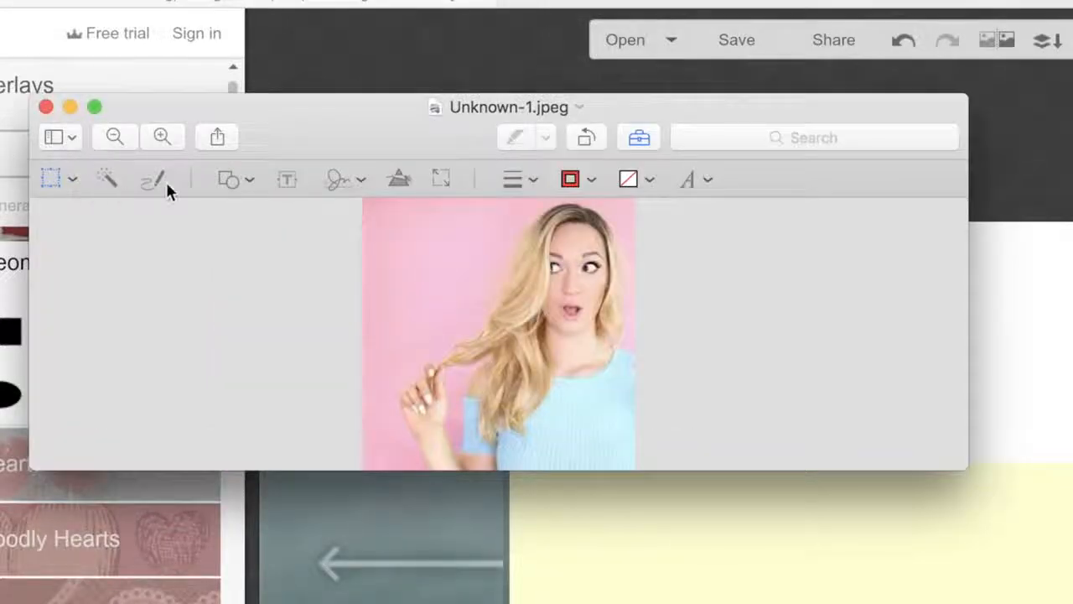
{"action": "left_click_drag", "start_coordinate": [465, 255], "coordinate": [395, 240]}
{"action": "key", "text": "Delete"}
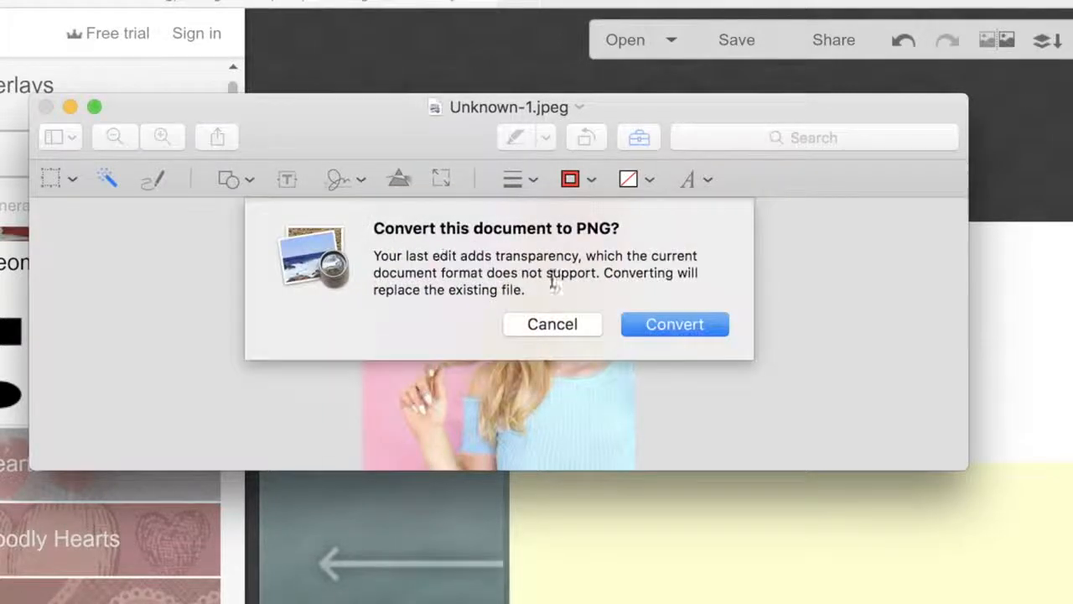
{"action": "left_click", "coordinate": [642, 325]}
{"action": "left_click_drag", "start_coordinate": [624, 268], "coordinate": [626, 274]}
{"action": "key", "text": "Delete"}
{"action": "left_click_drag", "start_coordinate": [460, 380], "coordinate": [453, 411]}
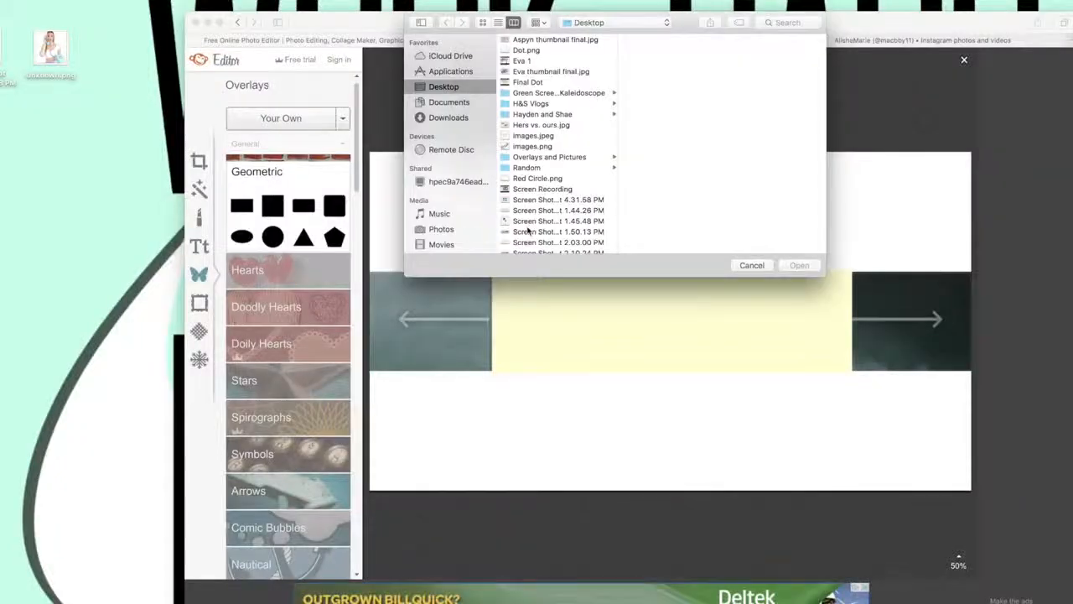
Add Unknown.png from the Desktop to the PicMonkey canvas as your own overlay.
{"action": "scroll", "coordinate": [533, 218], "scroll_direction": "down", "scroll_amount": 3}
{"action": "left_click", "coordinate": [547, 247]}
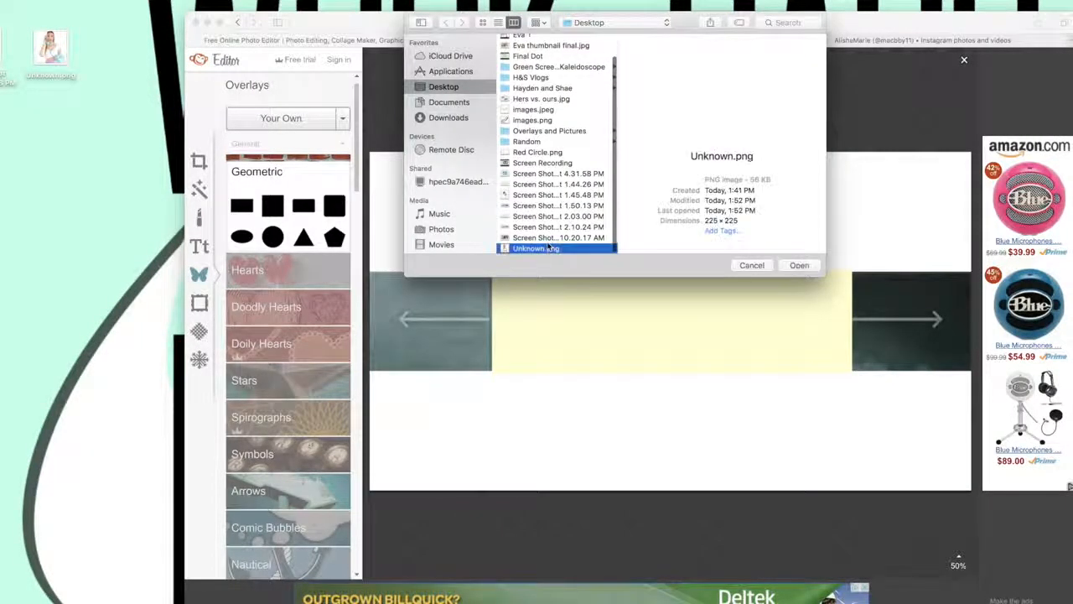
{"action": "left_click", "coordinate": [799, 266]}
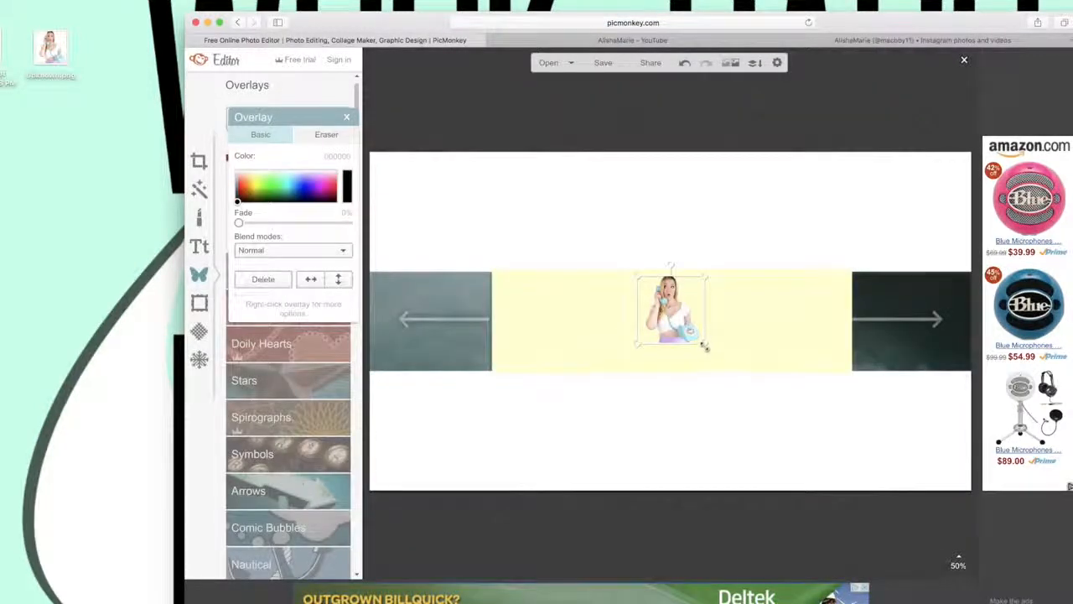
Resize the telephone cutout and place it in the right part of the yellow rectangle, standing on its lower edge.
{"action": "left_click_drag", "start_coordinate": [703, 345], "coordinate": [755, 383]}
{"action": "left_click_drag", "start_coordinate": [698, 345], "coordinate": [750, 341]}
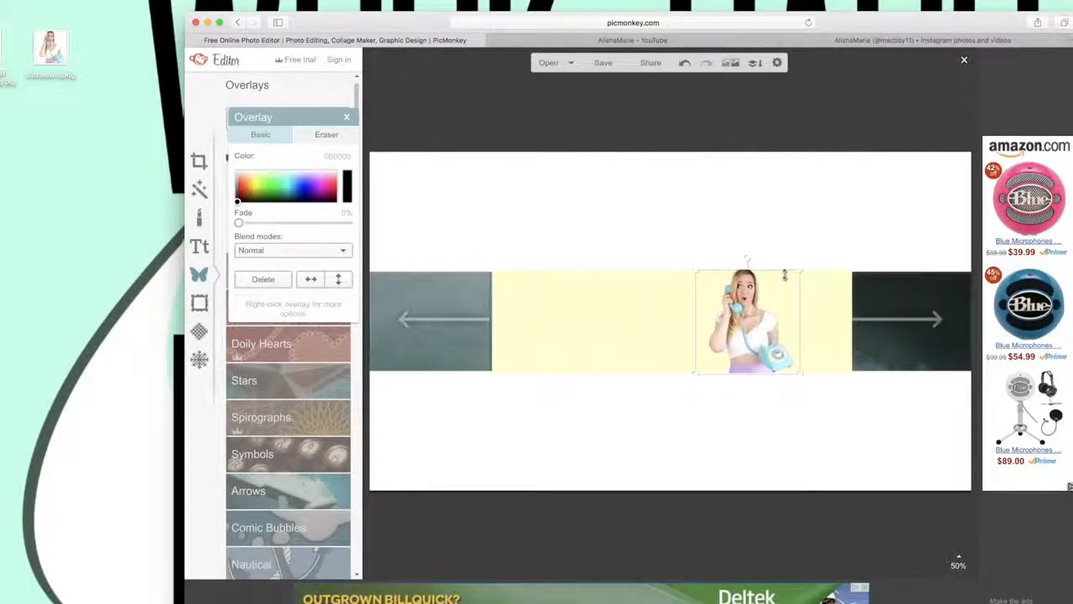
{"action": "left_click_drag", "start_coordinate": [799, 266], "coordinate": [760, 314]}
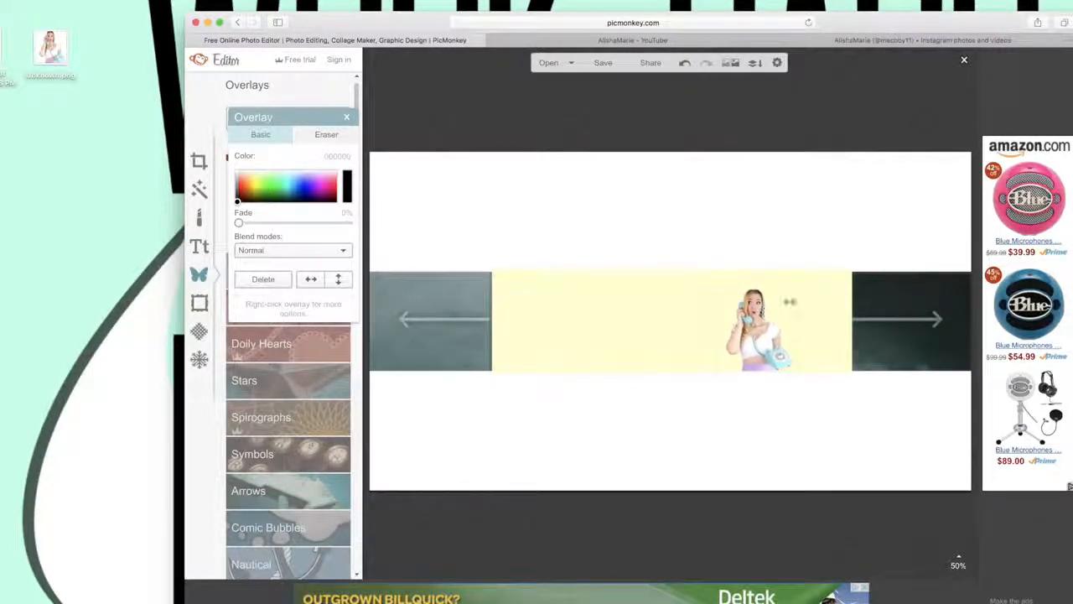
{"action": "left_click_drag", "start_coordinate": [799, 293], "coordinate": [801, 290]}
{"action": "left_click", "coordinate": [718, 242]}
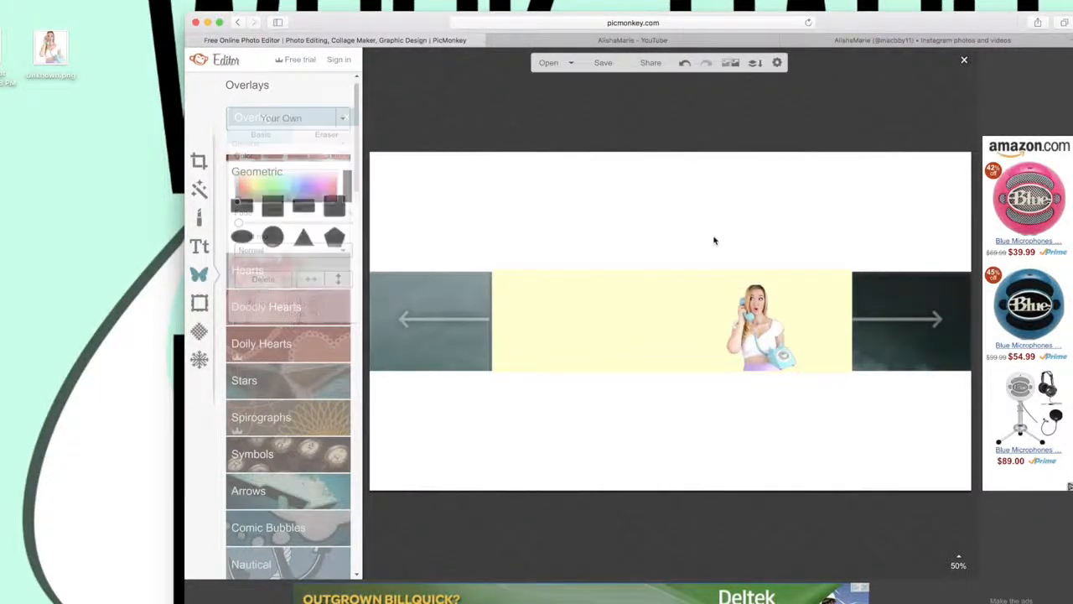
Add the 1.45.48 PM screen shot from the Desktop as another overlay of your own.
{"action": "left_click", "coordinate": [281, 117]}
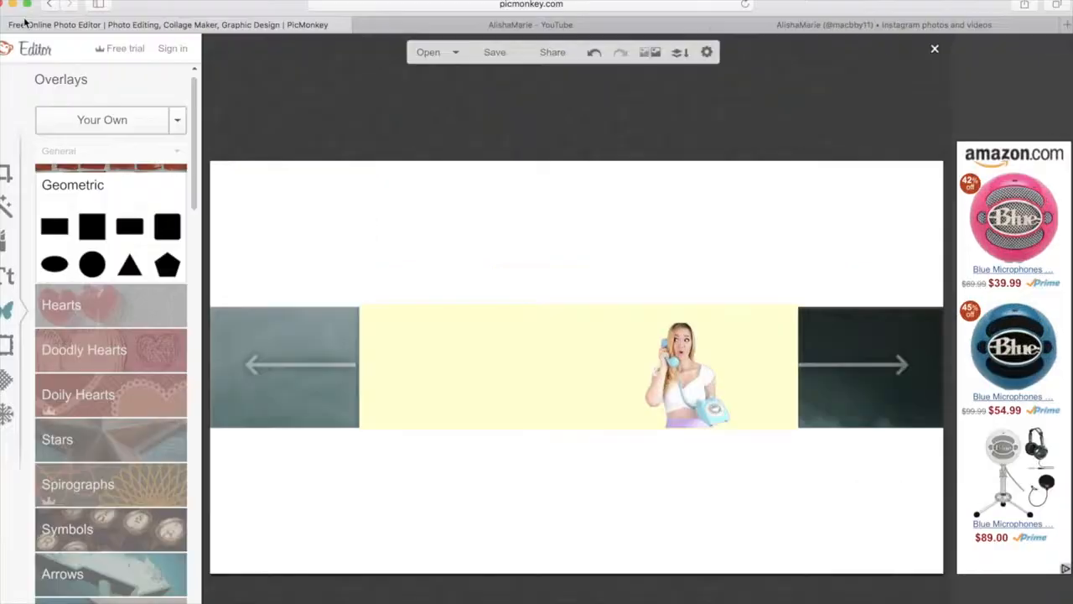
{"action": "scroll", "coordinate": [544, 201], "scroll_direction": "down", "scroll_amount": 2}
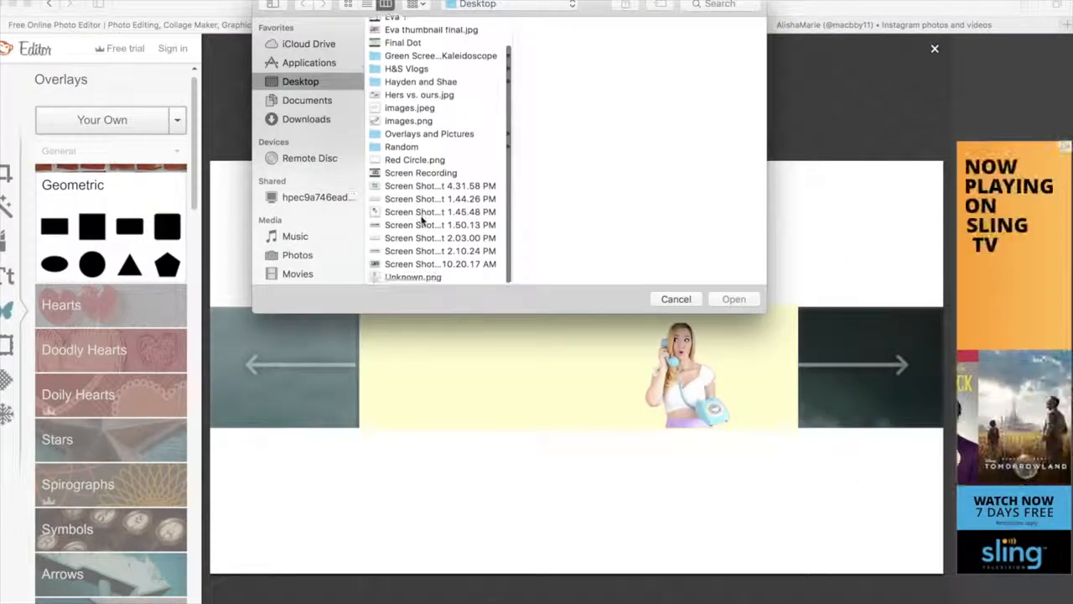
{"action": "left_click", "coordinate": [422, 214]}
{"action": "left_click", "coordinate": [744, 305]}
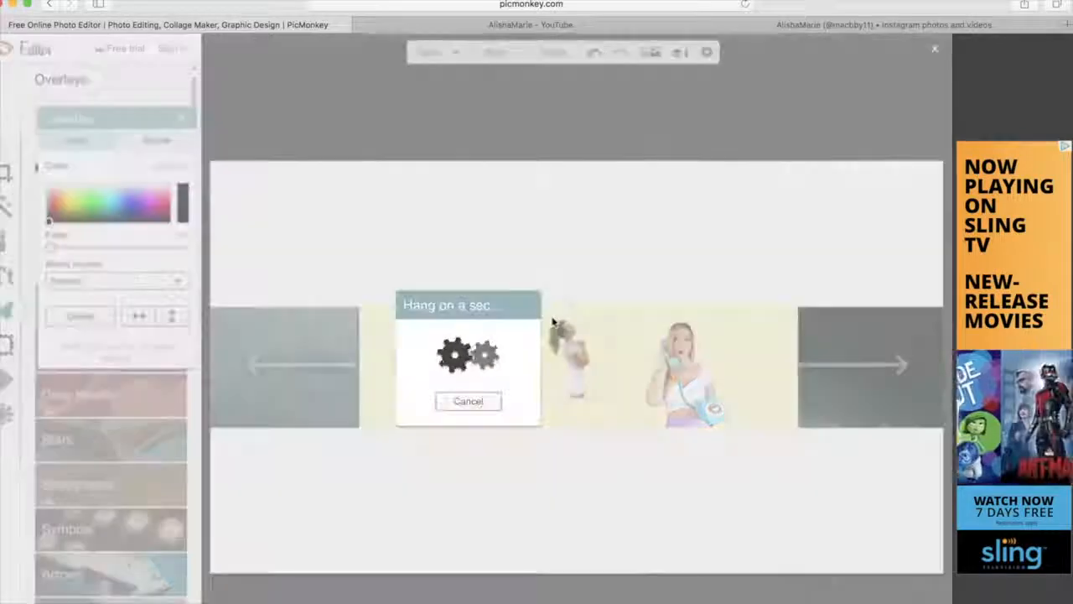
Erase the leftover wall lines around the ponytail woman's overlay with an eraser of size 81.
{"action": "left_click", "coordinate": [157, 140]}
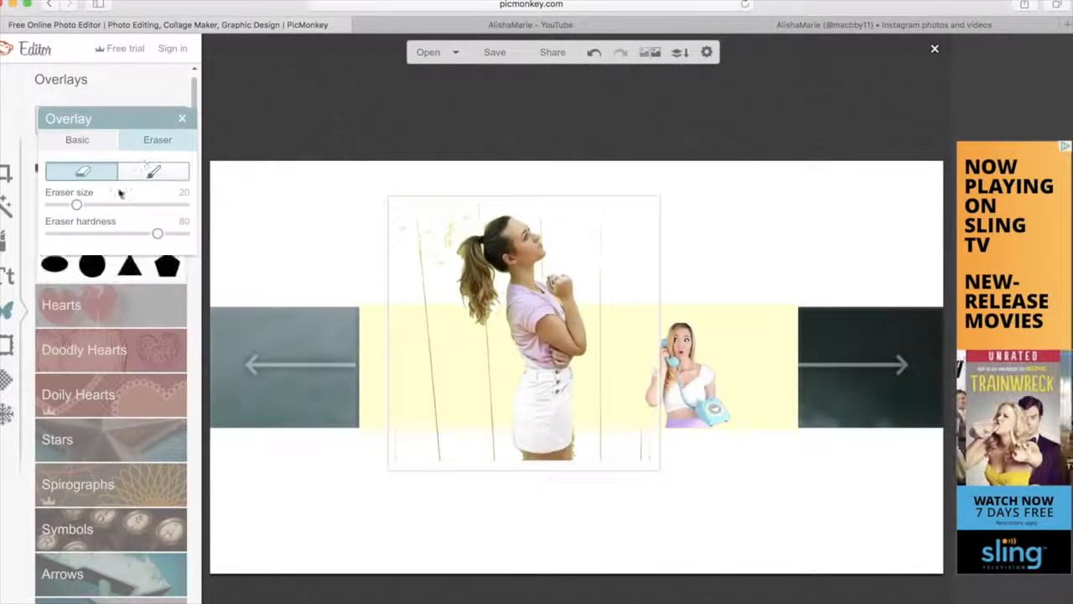
{"action": "left_click_drag", "start_coordinate": [106, 205], "coordinate": [159, 204]}
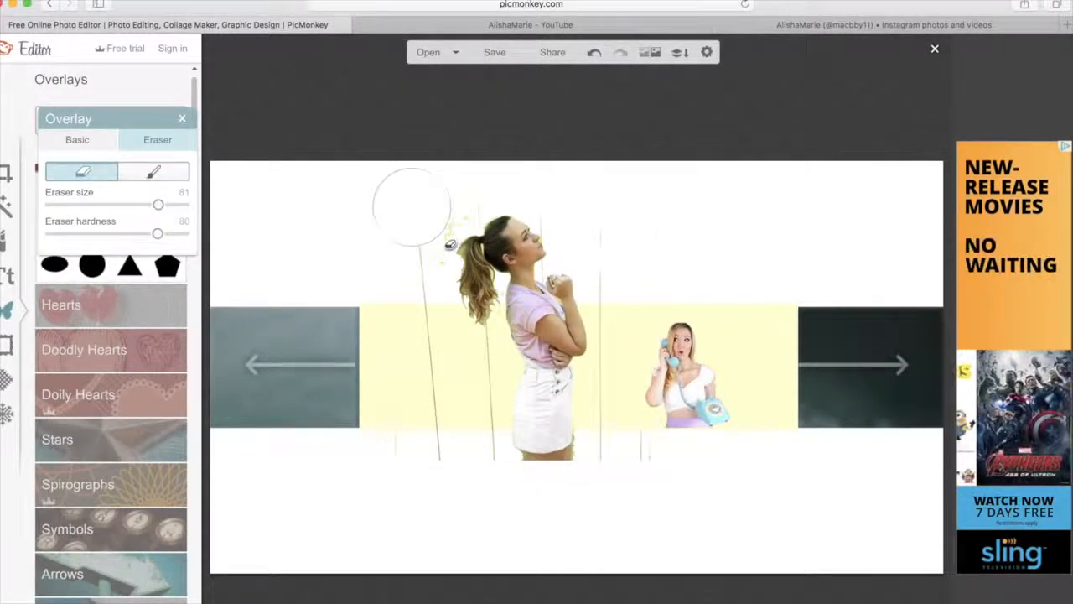
{"action": "mouse_move", "coordinate": [450, 326]}
{"action": "left_mouse_down"}
{"action": "mouse_move", "coordinate": [440, 354]}
{"action": "mouse_move", "coordinate": [468, 469]}
{"action": "left_mouse_up"}
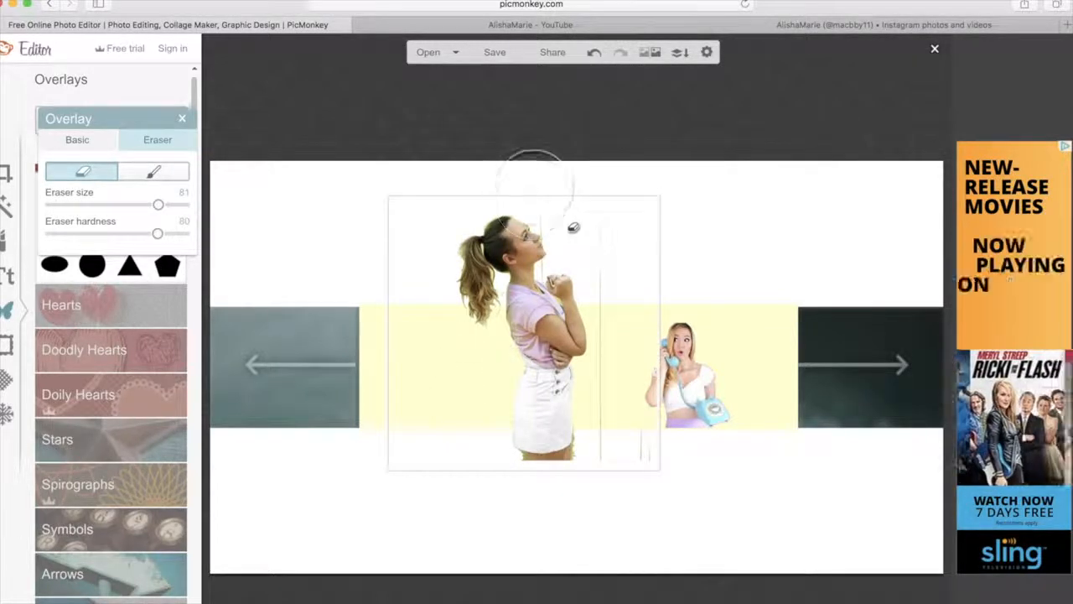
{"action": "left_click", "coordinate": [616, 249]}
{"action": "left_click", "coordinate": [663, 328]}
{"action": "left_click_drag", "start_coordinate": [689, 494], "coordinate": [687, 356]}
{"action": "left_click", "coordinate": [670, 484]}
{"action": "left_click", "coordinate": [673, 379]}
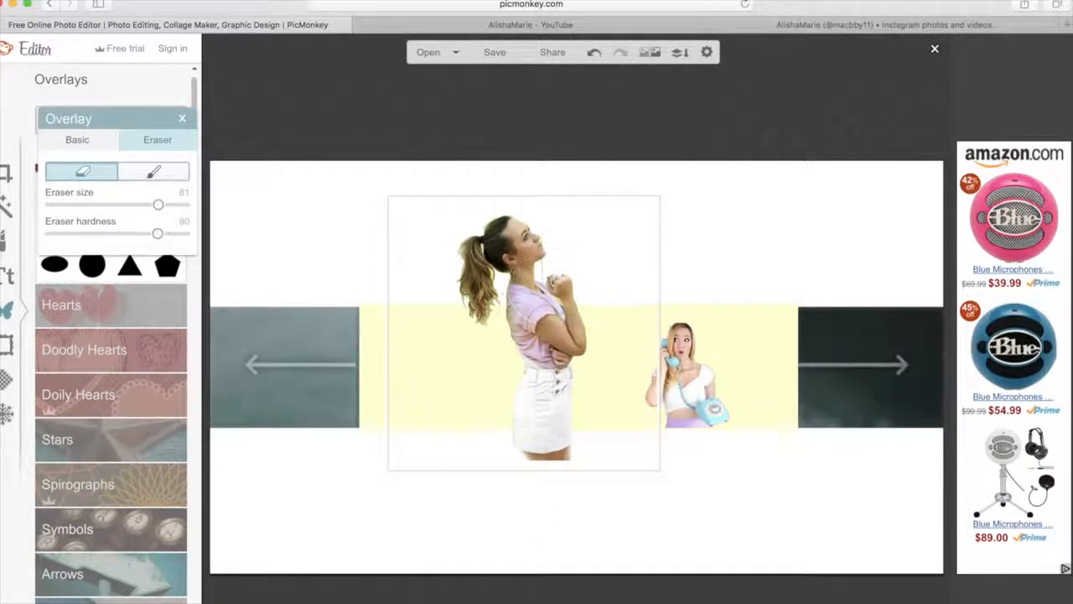
Erase the remaining wall line between the ponytail woman's face and hands with an eraser of size 23.
{"action": "left_click", "coordinate": [928, 589]}
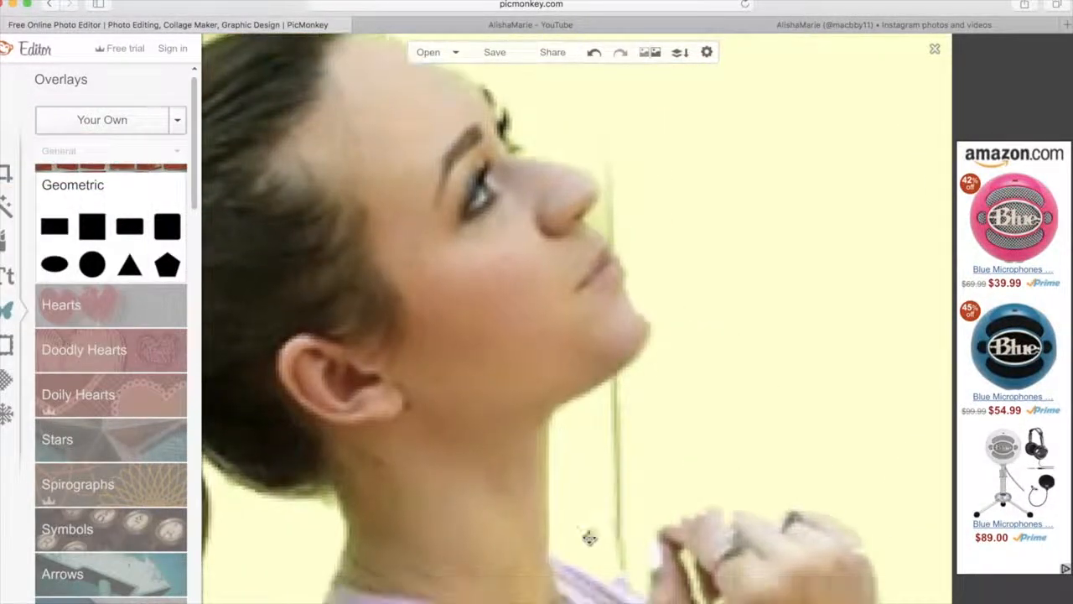
{"action": "left_click", "coordinate": [590, 536]}
{"action": "left_click", "coordinate": [105, 139]}
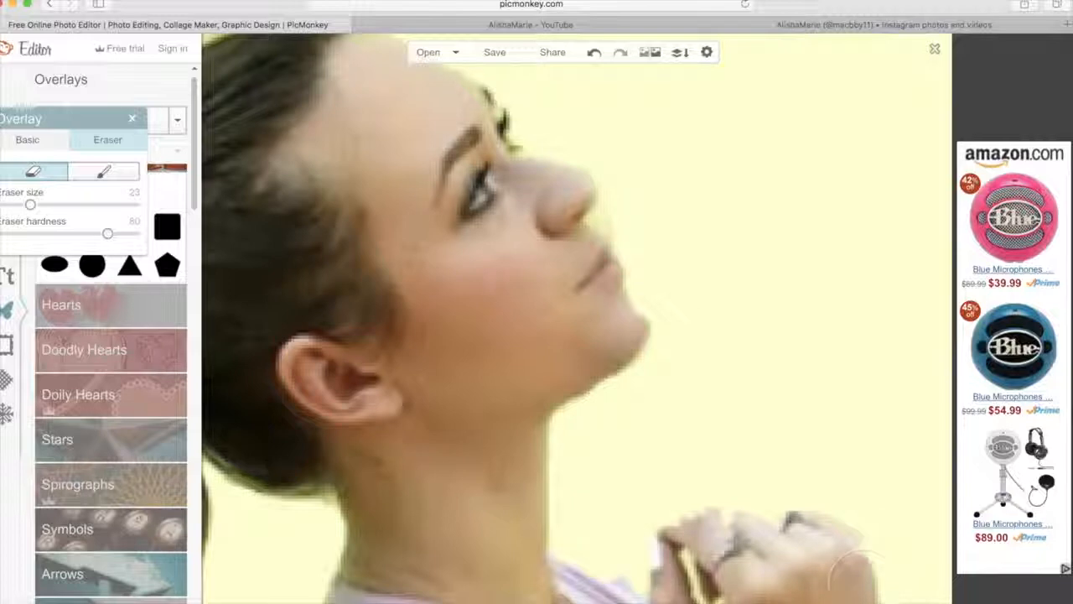
{"action": "left_click_drag", "start_coordinate": [927, 588], "coordinate": [929, 603]}
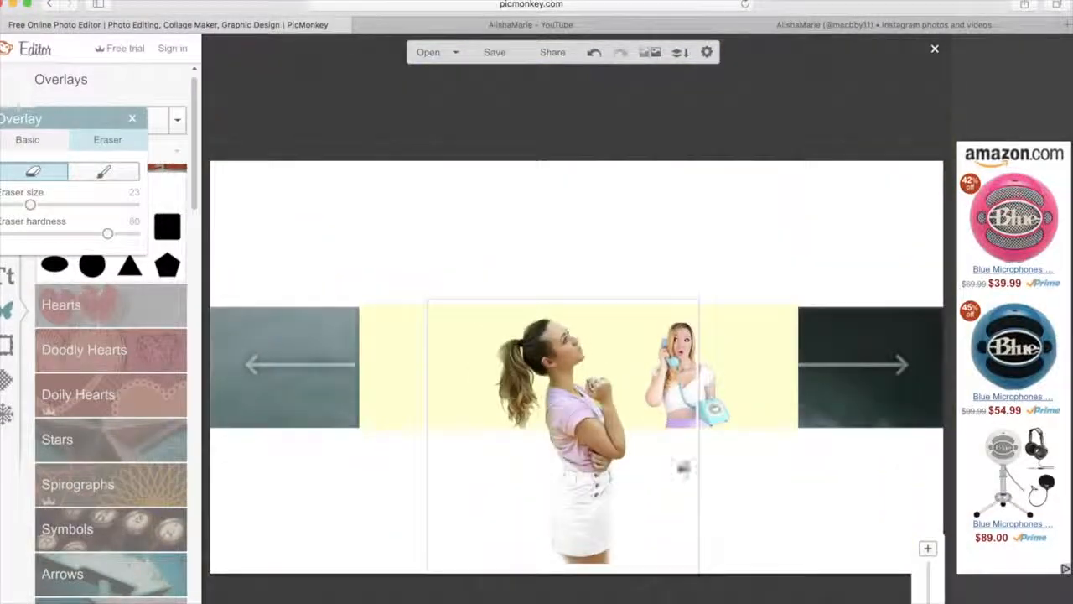
{"action": "left_click", "coordinate": [131, 120]}
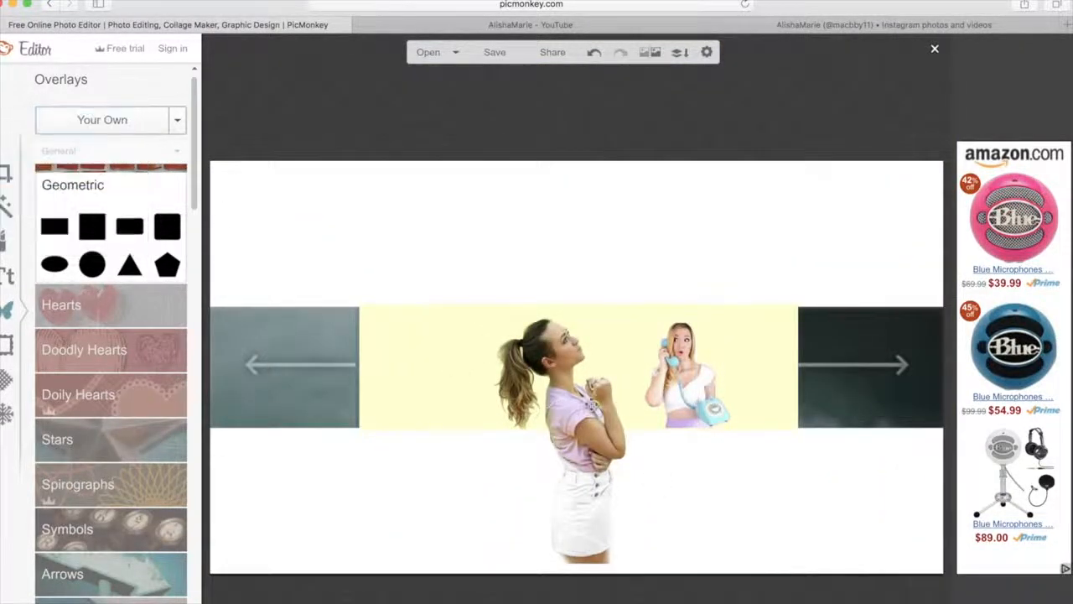
Shrink the ponytail woman's cutout to the banner's height and place it in the left part of the yellow rectangle.
{"action": "left_click", "coordinate": [424, 302]}
{"action": "left_click_drag", "start_coordinate": [424, 302], "coordinate": [578, 453]}
{"action": "left_click_drag", "start_coordinate": [637, 503], "coordinate": [465, 363]}
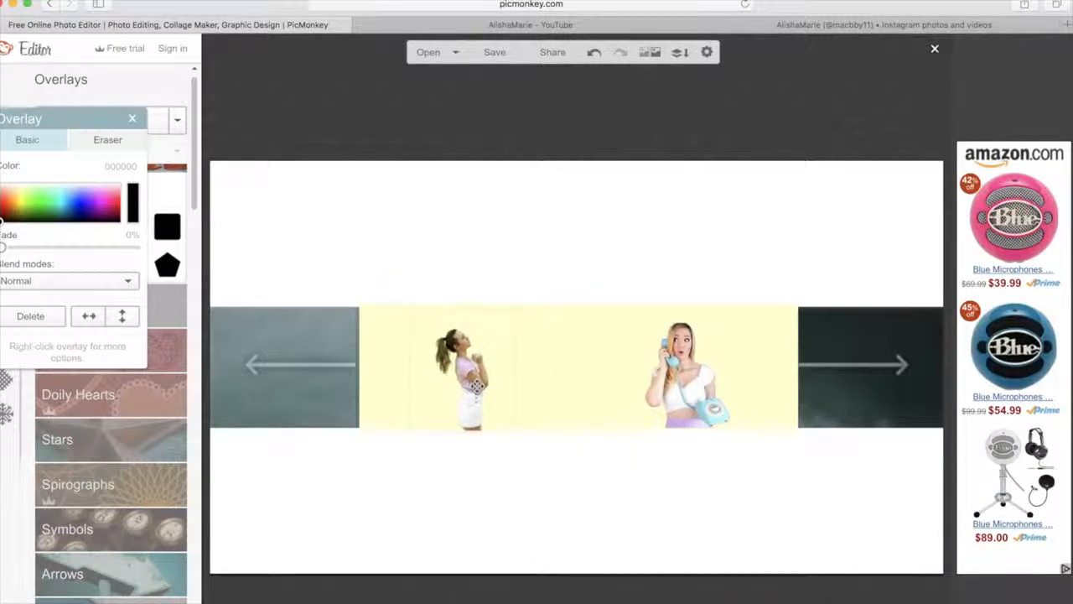
{"action": "left_click", "coordinate": [508, 287]}
Add a solid oval comic speech bubble, tilted and scaled beside the telephone woman's head, and color it pale pink.
{"action": "left_click_drag", "start_coordinate": [195, 178], "coordinate": [197, 240]}
{"action": "left_click", "coordinate": [146, 337]}
{"action": "left_click", "coordinate": [139, 311]}
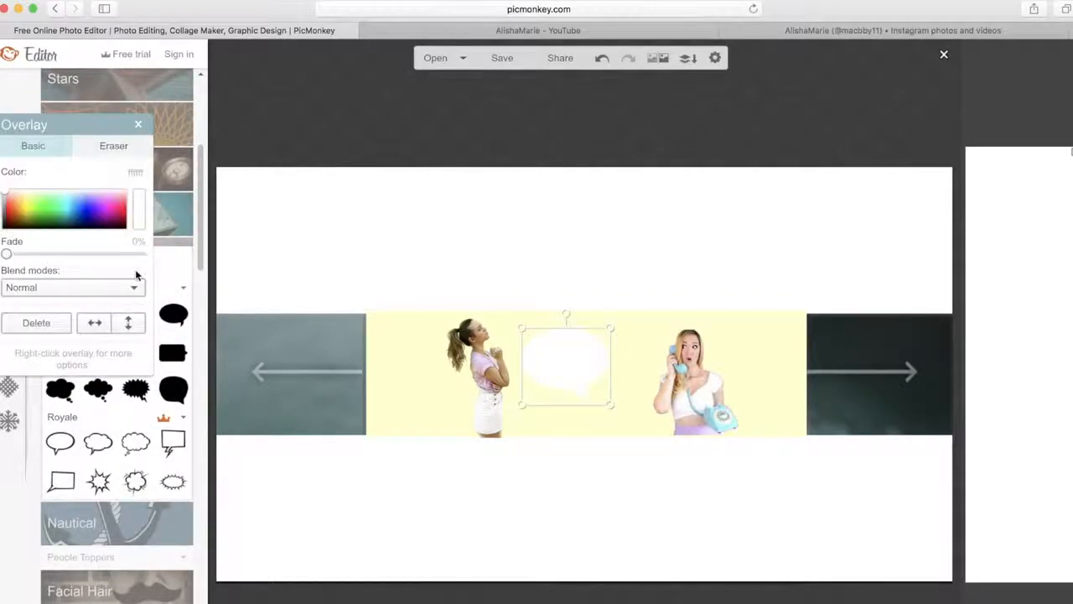
{"action": "left_click_drag", "start_coordinate": [563, 363], "coordinate": [745, 356]}
{"action": "left_click_drag", "start_coordinate": [790, 319], "coordinate": [745, 323]}
{"action": "left_click", "coordinate": [110, 204]}
{"action": "left_click_drag", "start_coordinate": [110, 205], "coordinate": [107, 197]}
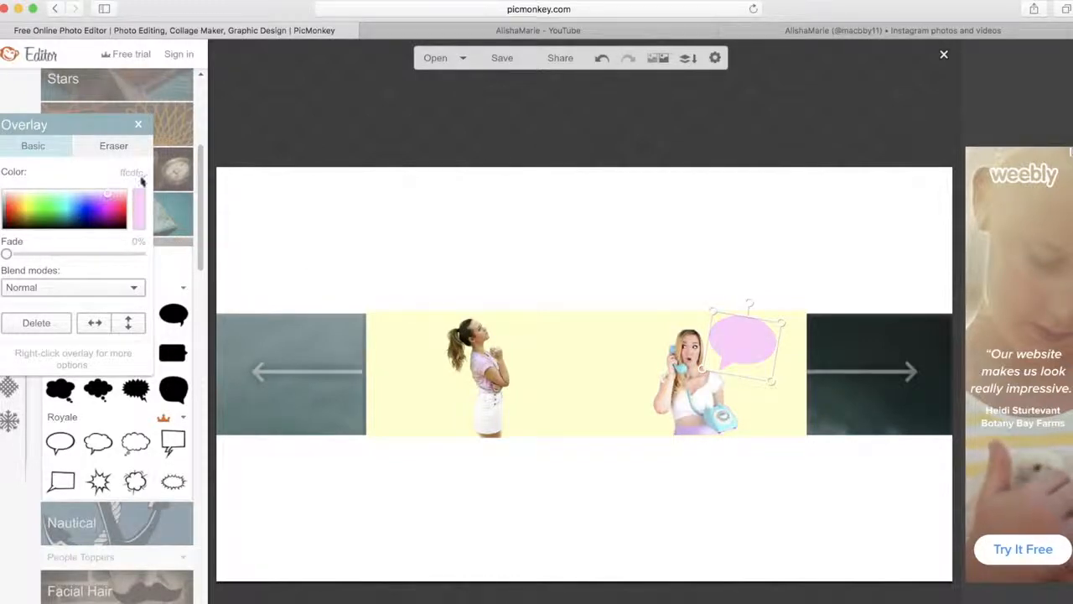
Duplicate the pink speech bubble, with the copy just below the original, and color the copy white.
{"action": "right_click", "coordinate": [747, 340]}
{"action": "left_click", "coordinate": [805, 458]}
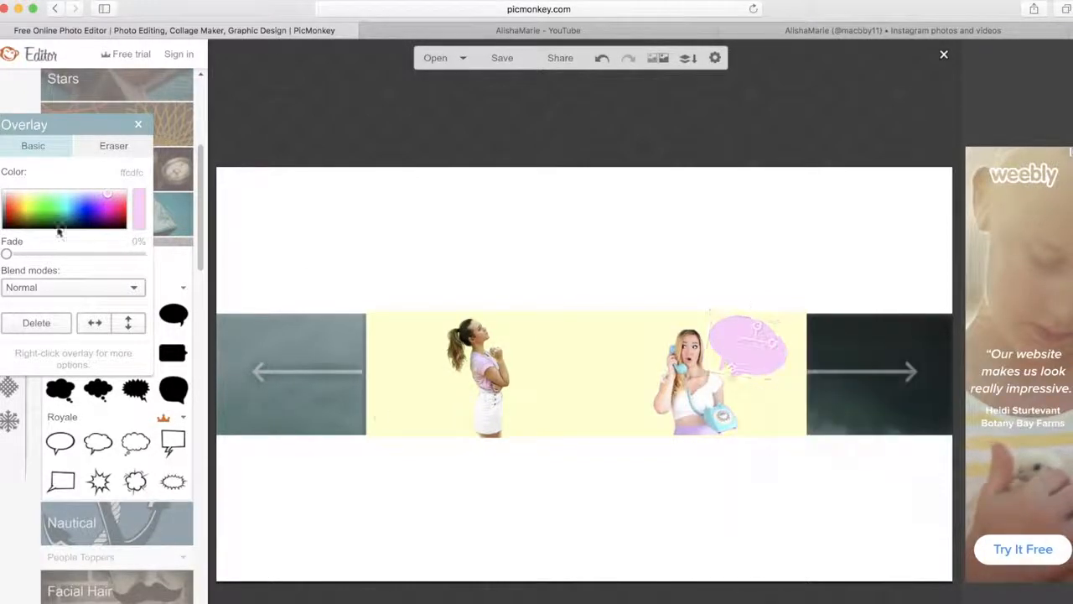
{"action": "left_click_drag", "start_coordinate": [766, 355], "coordinate": [757, 405]}
{"action": "left_click", "coordinate": [4, 193]}
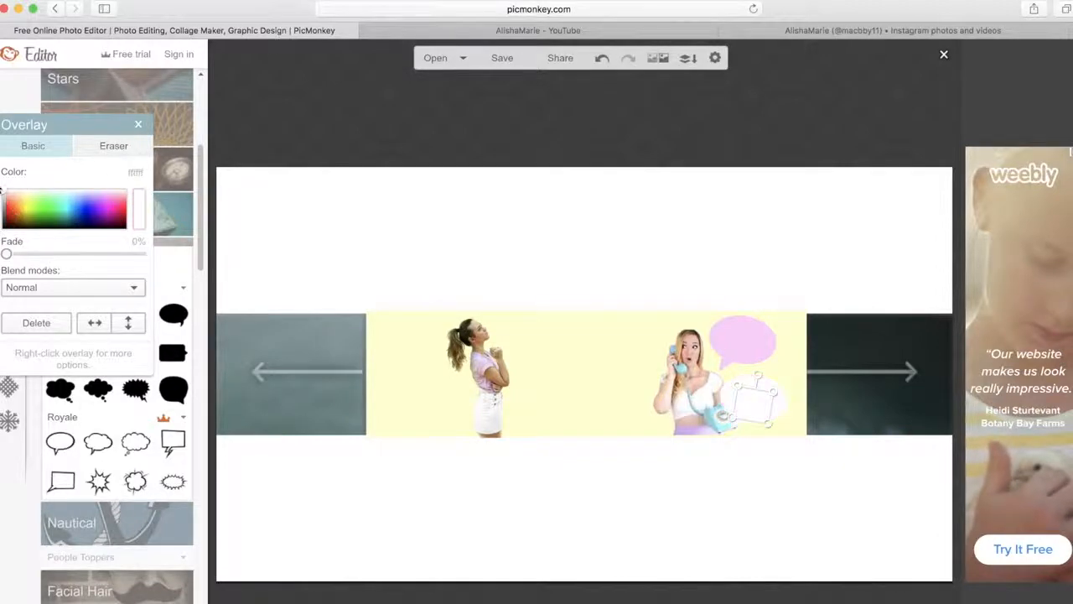
Move the white speech bubble over the pink one, offset slightly so a pink edge shows.
{"action": "left_click", "coordinate": [808, 290]}
{"action": "left_click", "coordinate": [750, 395]}
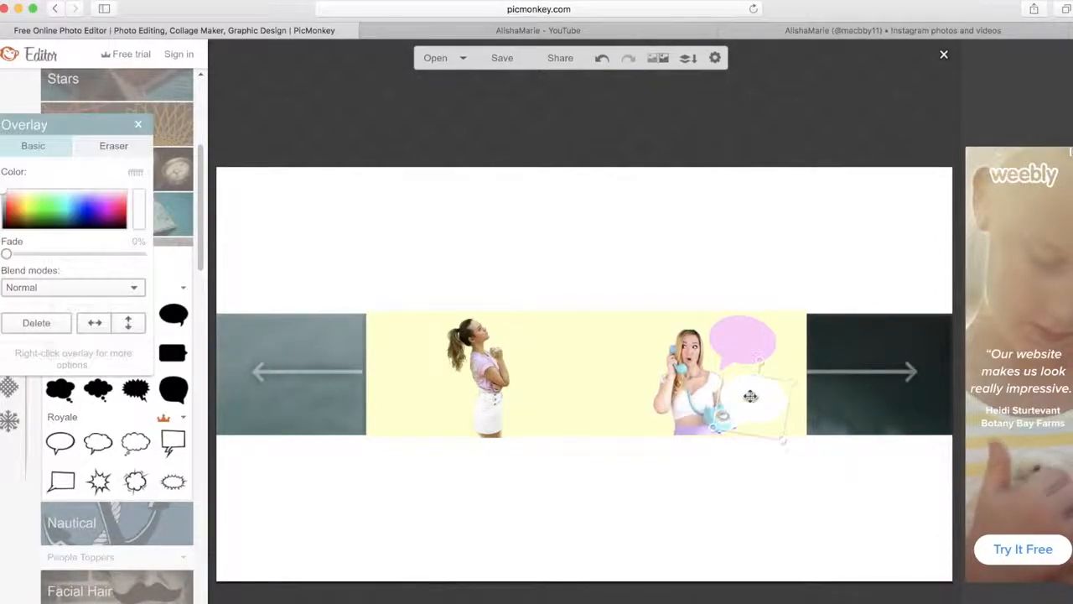
{"action": "left_click_drag", "start_coordinate": [745, 397], "coordinate": [724, 324]}
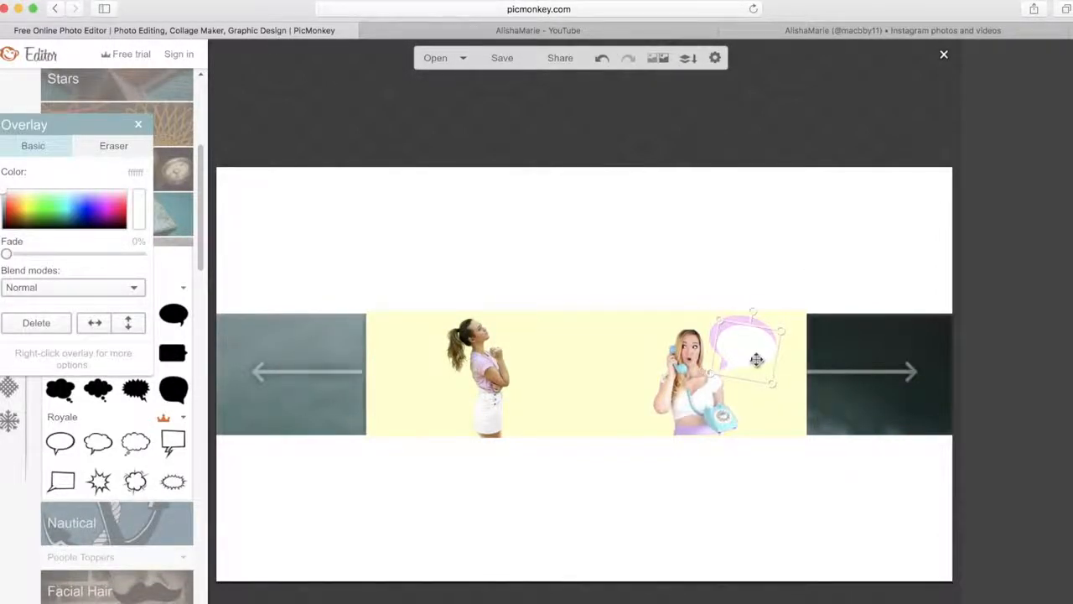
Widen the pink speech bubble slightly and center the white bubble over it, leaving a thin pink outline all around.
{"action": "left_click_drag", "start_coordinate": [757, 360], "coordinate": [753, 356]}
{"action": "left_click", "coordinate": [769, 332]}
{"action": "left_click", "coordinate": [770, 331]}
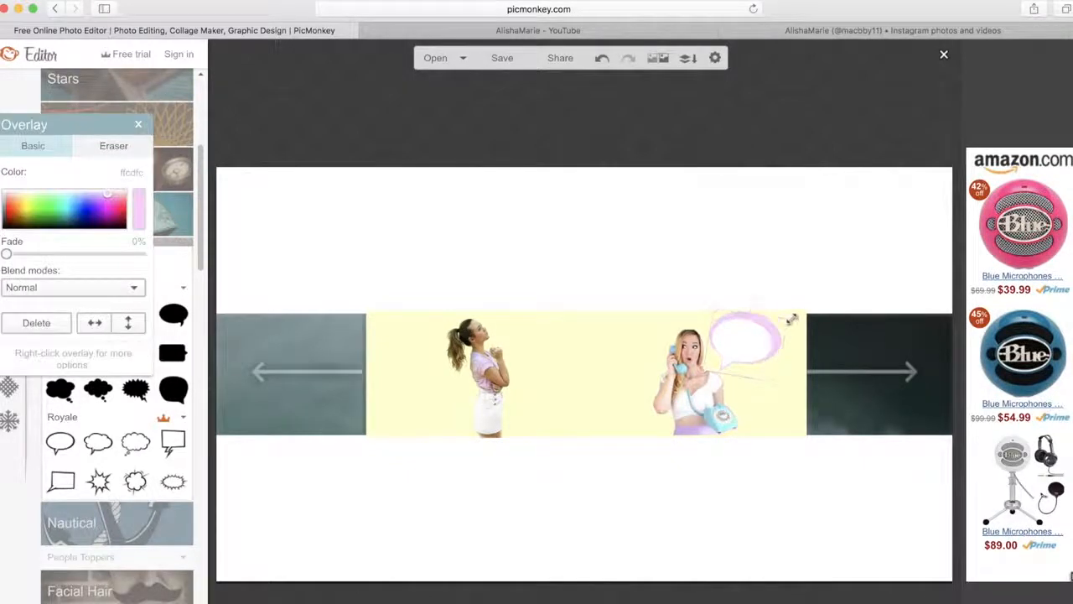
{"action": "left_click_drag", "start_coordinate": [774, 330], "coordinate": [777, 338]}
{"action": "left_click_drag", "start_coordinate": [681, 408], "coordinate": [680, 414]}
{"action": "left_click", "coordinate": [779, 328]}
{"action": "left_click_drag", "start_coordinate": [778, 342], "coordinate": [774, 341]}
{"action": "left_click", "coordinate": [746, 337]}
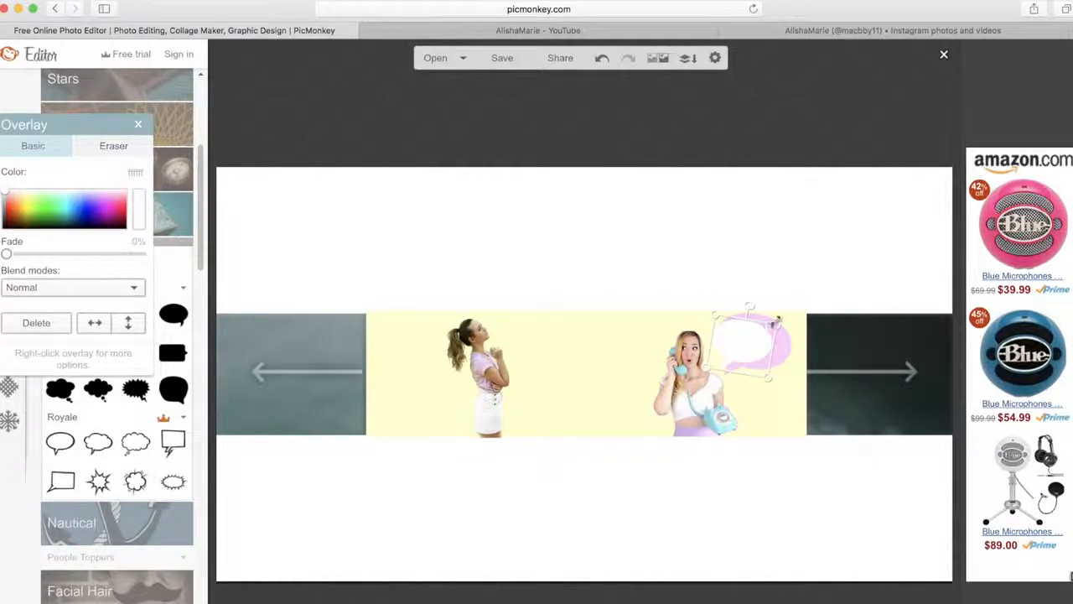
{"action": "left_click_drag", "start_coordinate": [750, 338], "coordinate": [750, 345]}
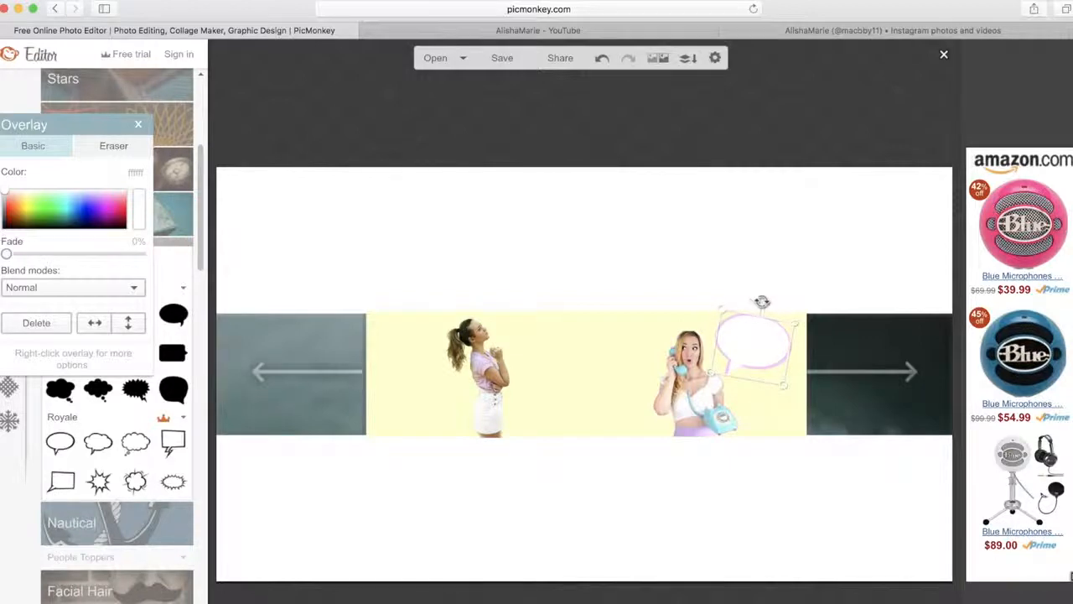
Add the text "Subscribe!" in the Playball font.
{"action": "left_click", "coordinate": [139, 124]}
{"action": "left_click", "coordinate": [9, 282]}
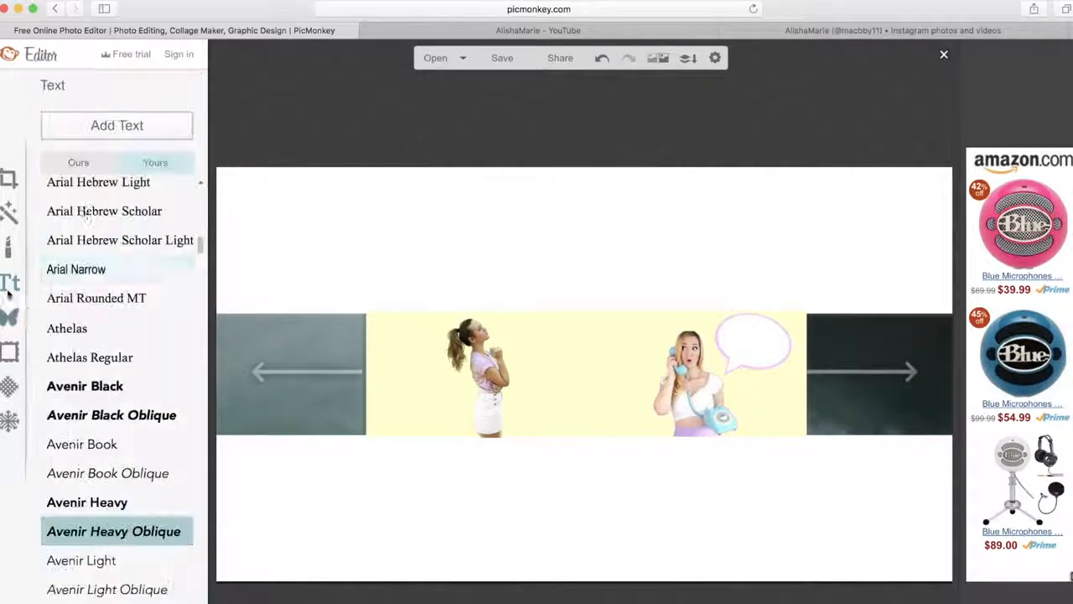
{"action": "left_click", "coordinate": [117, 125]}
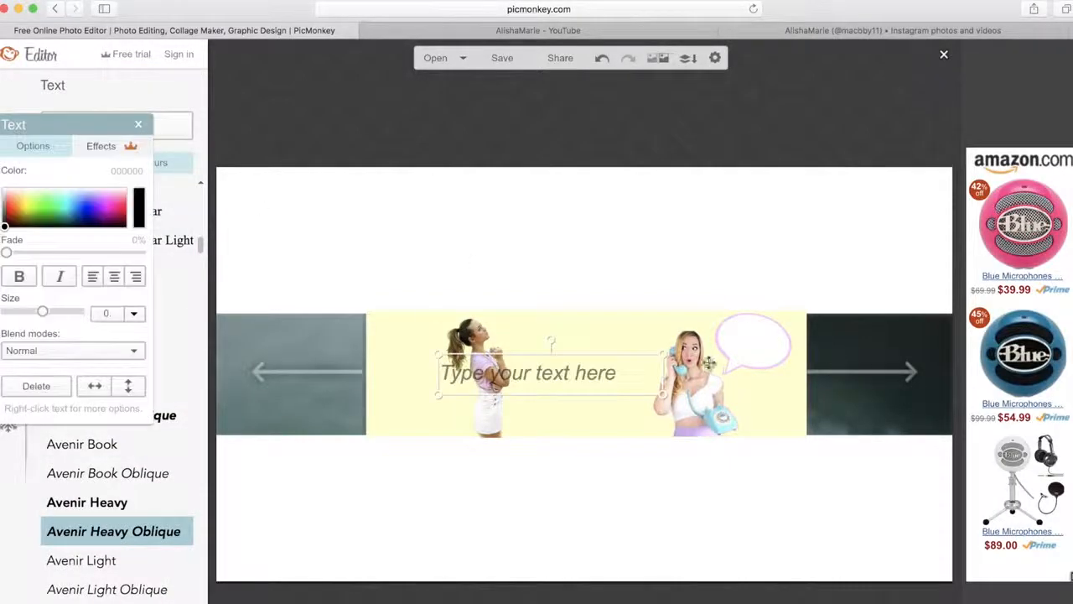
{"action": "left_click", "coordinate": [138, 124]}
{"action": "left_click", "coordinate": [95, 163]}
{"action": "left_click", "coordinate": [92, 219]}
{"action": "left_click", "coordinate": [125, 129]}
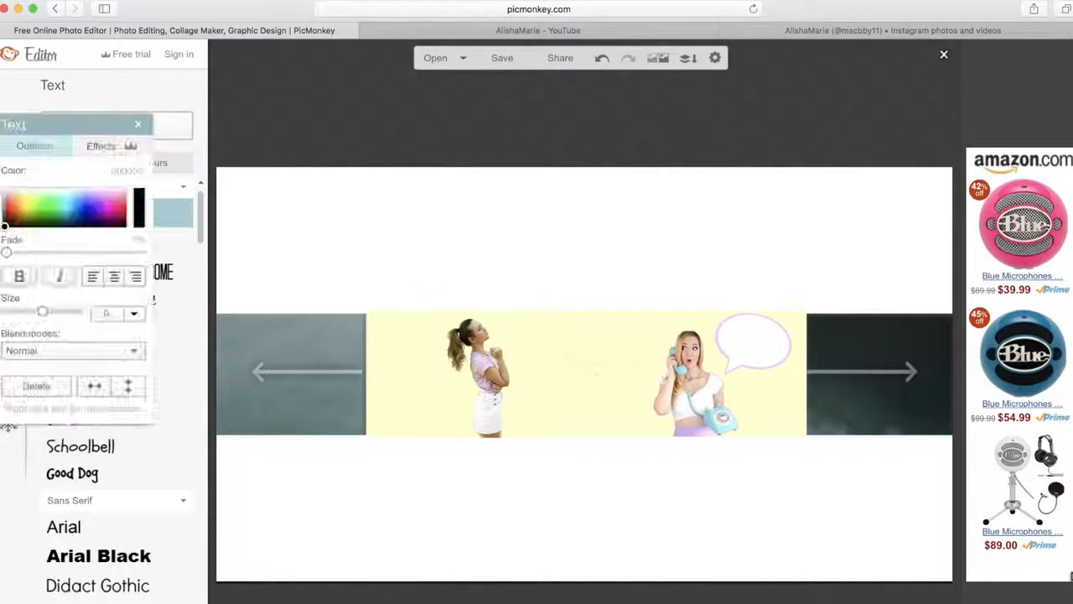
{"action": "type", "text": "SUbs"}
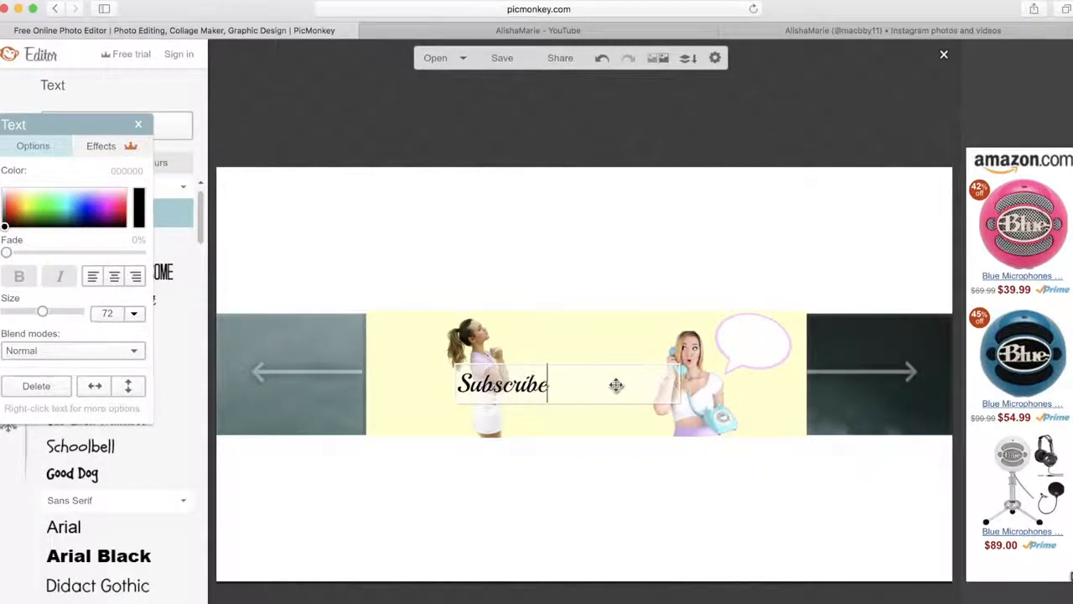
Move the "Subscribe!" text into the speech bubble, tilting and scaling it to fit inside.
{"action": "left_click_drag", "start_coordinate": [560, 411], "coordinate": [862, 349]}
{"action": "left_click_drag", "start_coordinate": [929, 340], "coordinate": [879, 335]}
{"action": "left_click_drag", "start_coordinate": [803, 319], "coordinate": [807, 322]}
{"action": "left_click", "coordinate": [625, 294]}
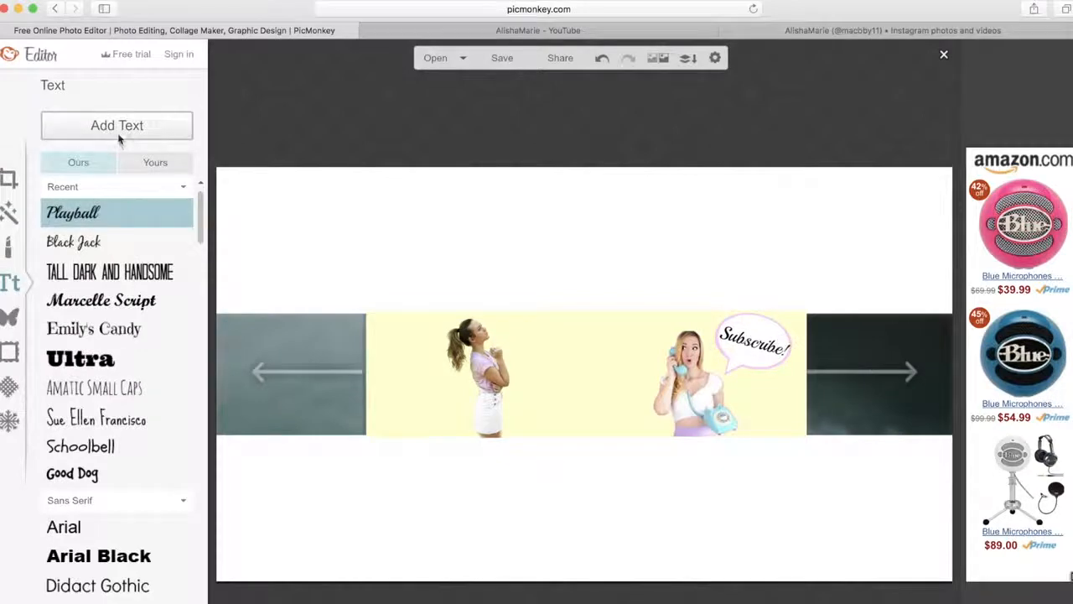
Add the text "ALISHA" in the Avenir Heavy Oblique font.
{"action": "left_click", "coordinate": [134, 161]}
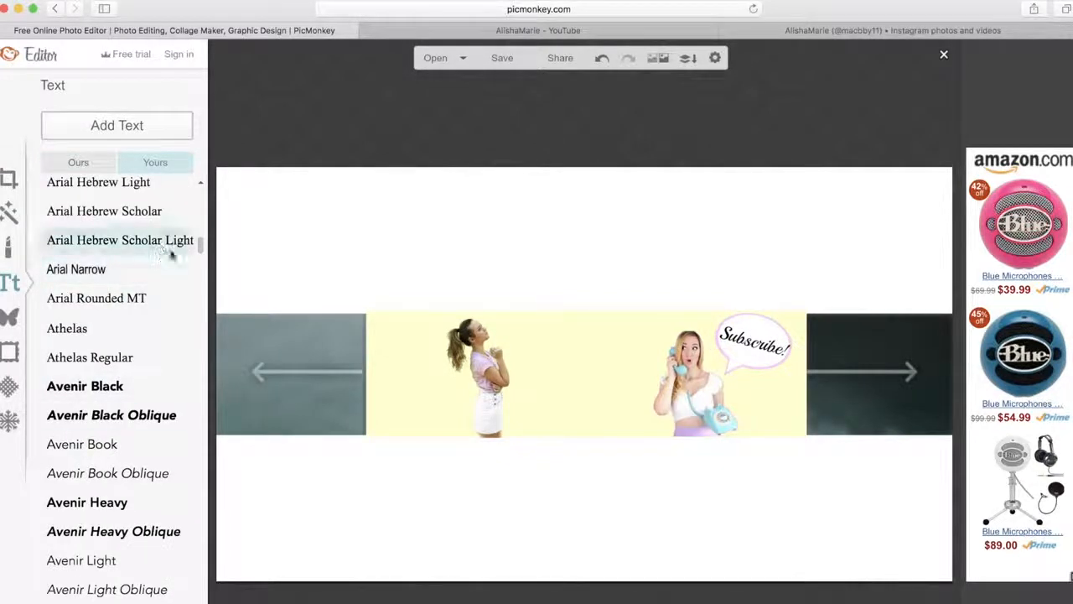
{"action": "left_click_drag", "start_coordinate": [201, 249], "coordinate": [201, 260]}
{"action": "left_click", "coordinate": [139, 213]}
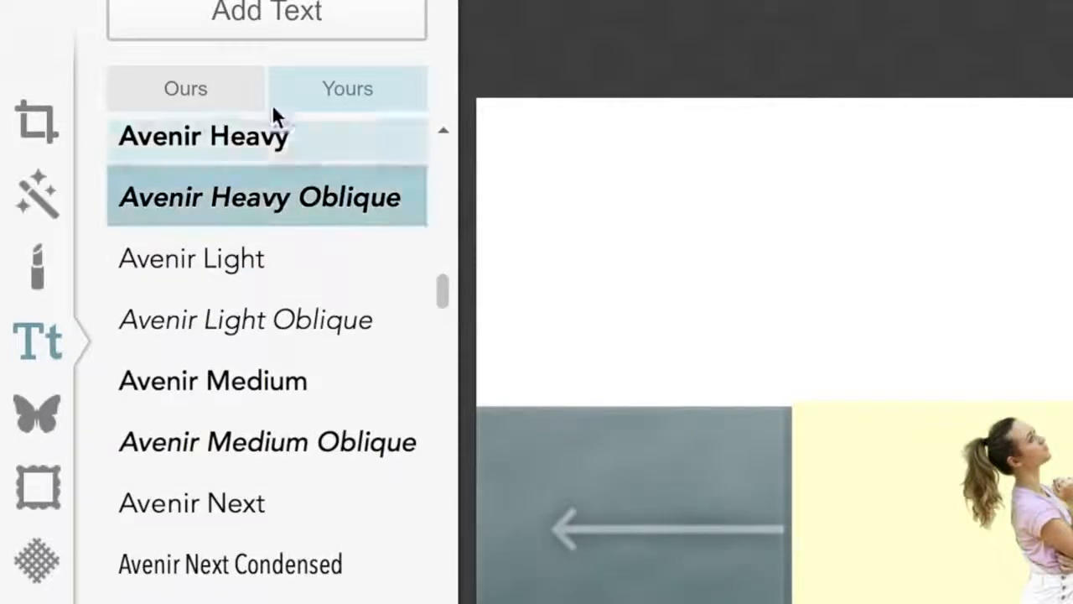
{"action": "left_click", "coordinate": [284, 27]}
{"action": "type", "text": "ALISHA"}
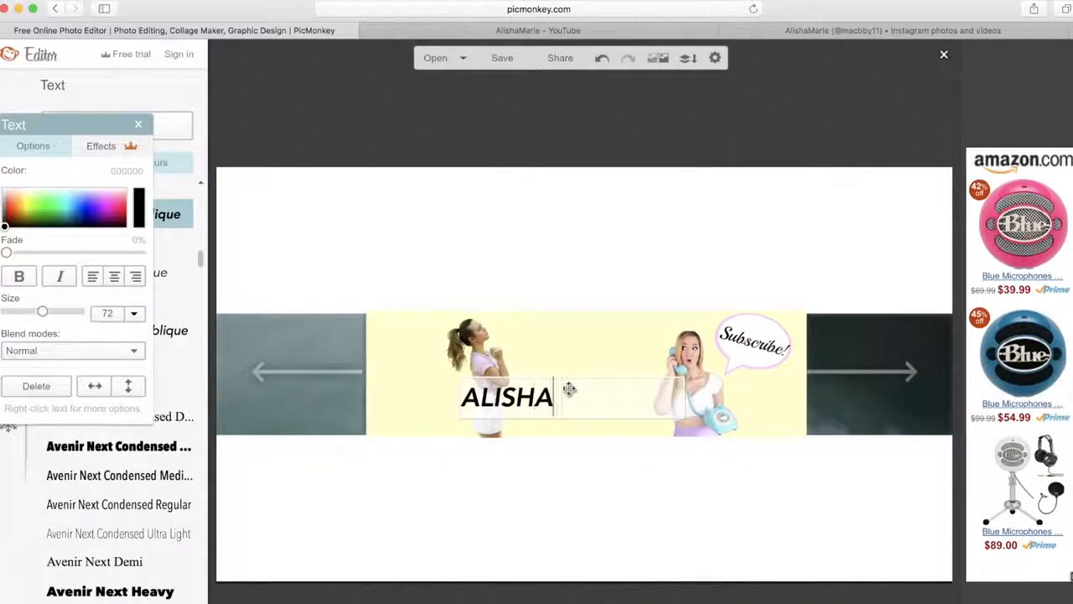
Color the "ALISHA" text white, enlarge it to size 114 and move it up between the two women.
{"action": "left_click_drag", "start_coordinate": [569, 388], "coordinate": [371, 390]}
{"action": "left_click", "coordinate": [3, 197]}
{"action": "mouse_move", "coordinate": [42, 311]}
{"action": "left_mouse_down"}
{"action": "mouse_move", "coordinate": [62, 314]}
{"action": "mouse_move", "coordinate": [48, 315]}
{"action": "left_mouse_up"}
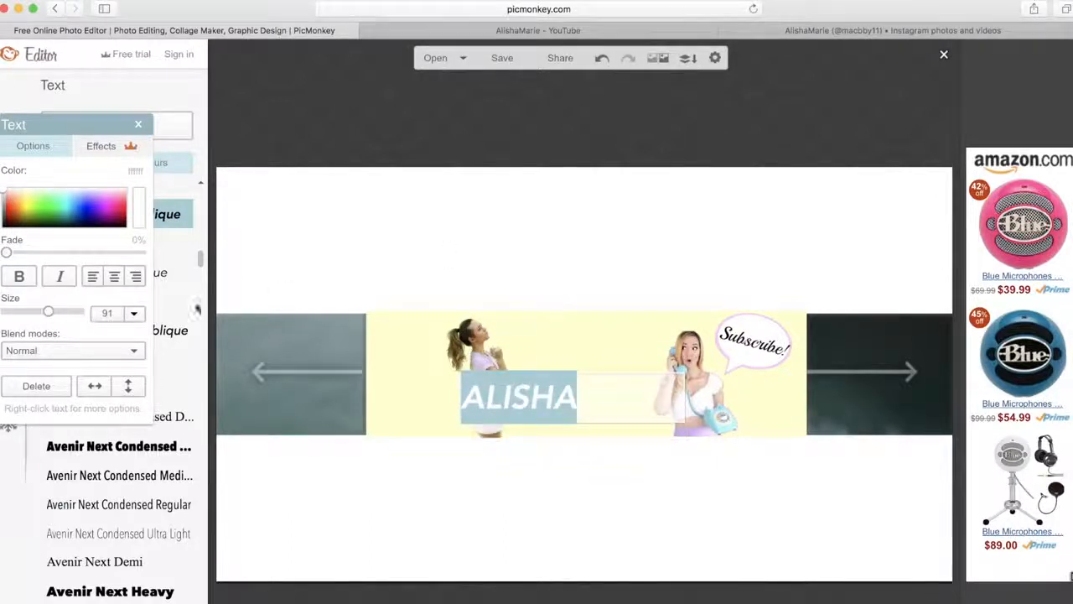
{"action": "left_click", "coordinate": [513, 288]}
{"action": "left_click_drag", "start_coordinate": [527, 407], "coordinate": [570, 348]}
{"action": "left_click_drag", "start_coordinate": [46, 315], "coordinate": [49, 316]}
Tilt the "ALISHA" text upward and center it between the women, shifting the ponytail woman's cutout slightly left.
{"action": "left_click", "coordinate": [610, 353]}
{"action": "left_click", "coordinate": [631, 297]}
{"action": "left_click_drag", "start_coordinate": [616, 297], "coordinate": [611, 299]}
{"action": "left_click_drag", "start_coordinate": [485, 376], "coordinate": [471, 377]}
{"action": "left_click", "coordinate": [580, 354]}
{"action": "left_click_drag", "start_coordinate": [596, 339], "coordinate": [598, 342]}
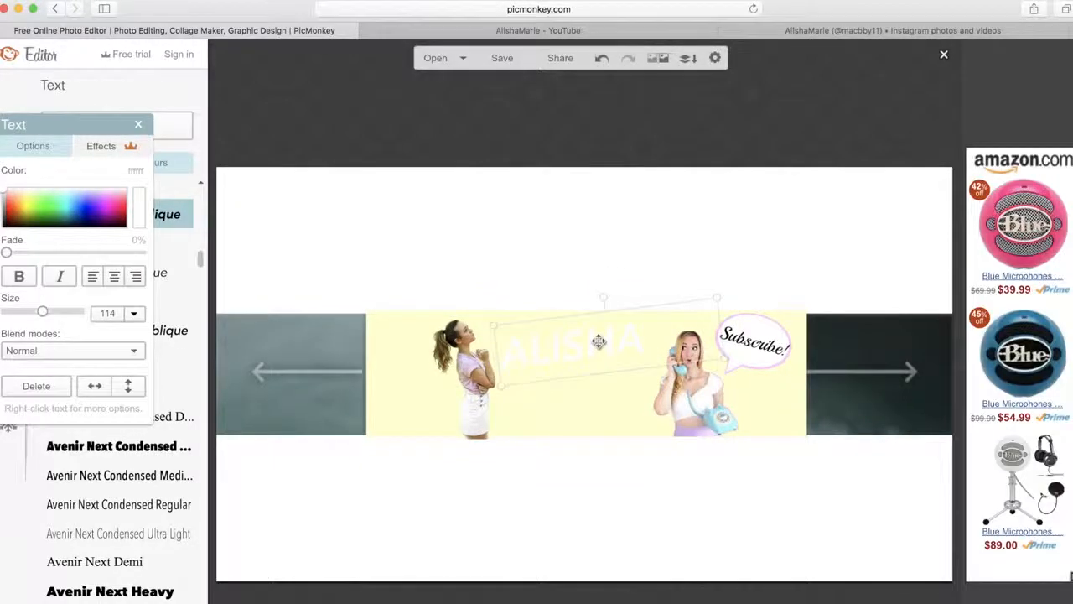
{"action": "left_click", "coordinate": [436, 285]}
Add a geometric rectangle, color it pale pink, tilt it to match "ALISHA" and send it behind the text.
{"action": "left_click", "coordinate": [10, 317]}
{"action": "left_click_drag", "start_coordinate": [201, 250], "coordinate": [201, 186]}
{"action": "left_click", "coordinate": [99, 203]}
{"action": "left_click", "coordinate": [67, 230]}
{"action": "left_click", "coordinate": [71, 210]}
{"action": "left_click", "coordinate": [155, 234]}
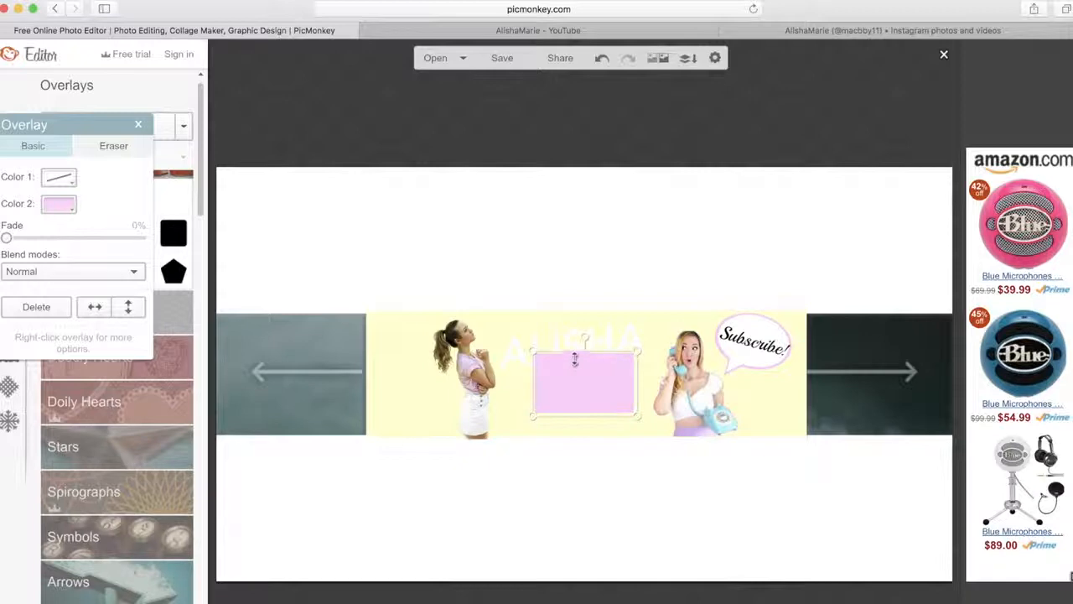
{"action": "left_click_drag", "start_coordinate": [585, 338], "coordinate": [581, 339]}
{"action": "right_click", "coordinate": [576, 397]}
{"action": "left_click", "coordinate": [619, 444]}
Resize the pink rectangle to frame the "ALISHA" text closely and shift the ponytail woman's cutout a little left.
{"action": "left_click_drag", "start_coordinate": [579, 389], "coordinate": [663, 358]}
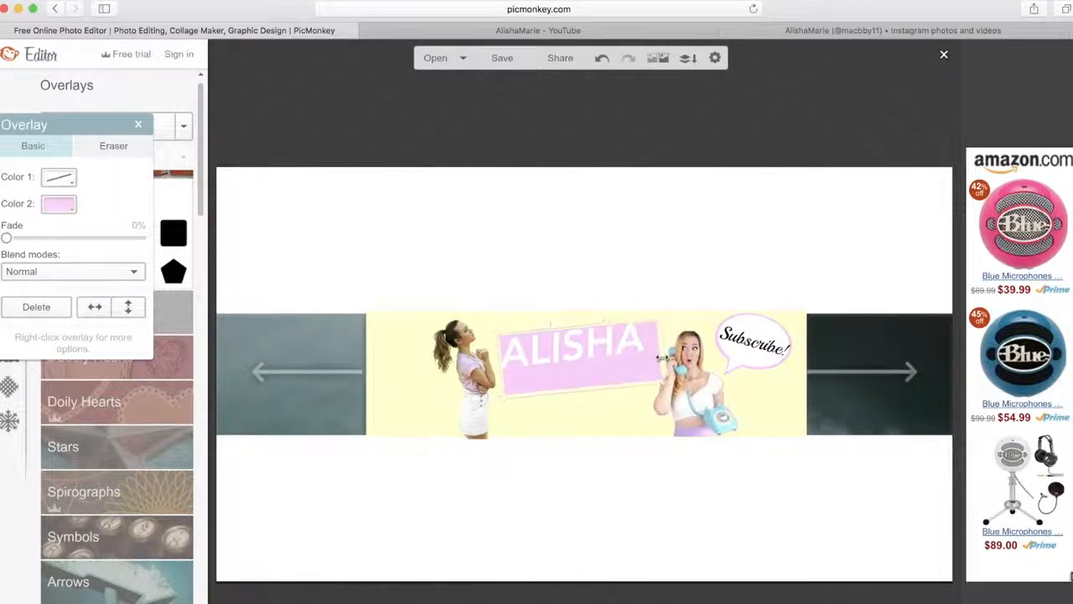
{"action": "left_click_drag", "start_coordinate": [603, 388], "coordinate": [599, 371]}
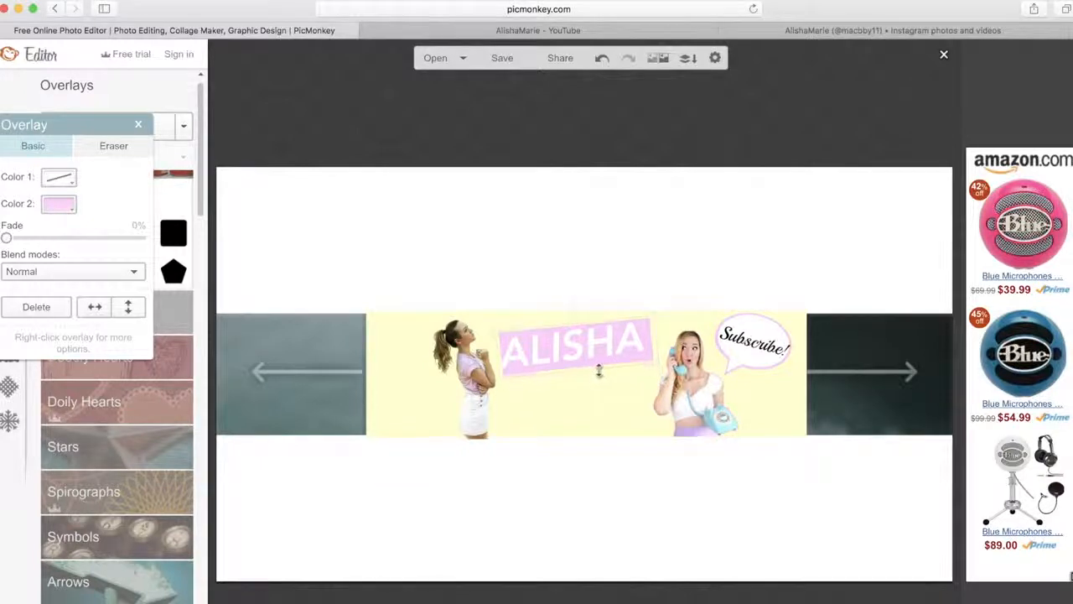
{"action": "left_click_drag", "start_coordinate": [467, 373], "coordinate": [459, 374]}
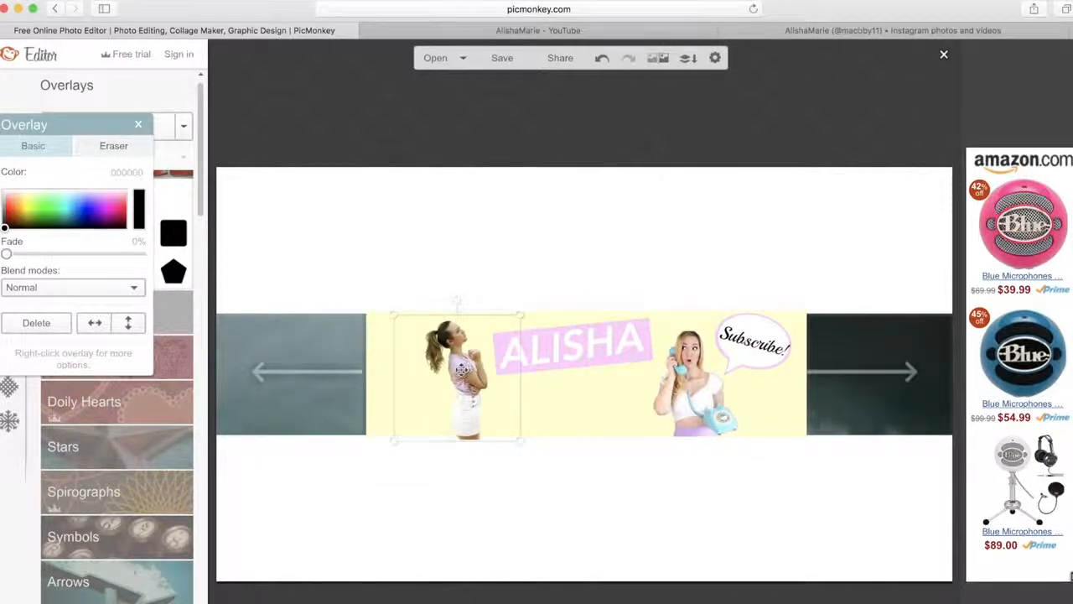
Give the pink rectangle behind "ALISHA" a white outline.
{"action": "left_click", "coordinate": [541, 332]}
{"action": "left_click", "coordinate": [61, 203]}
{"action": "left_click", "coordinate": [44, 317]}
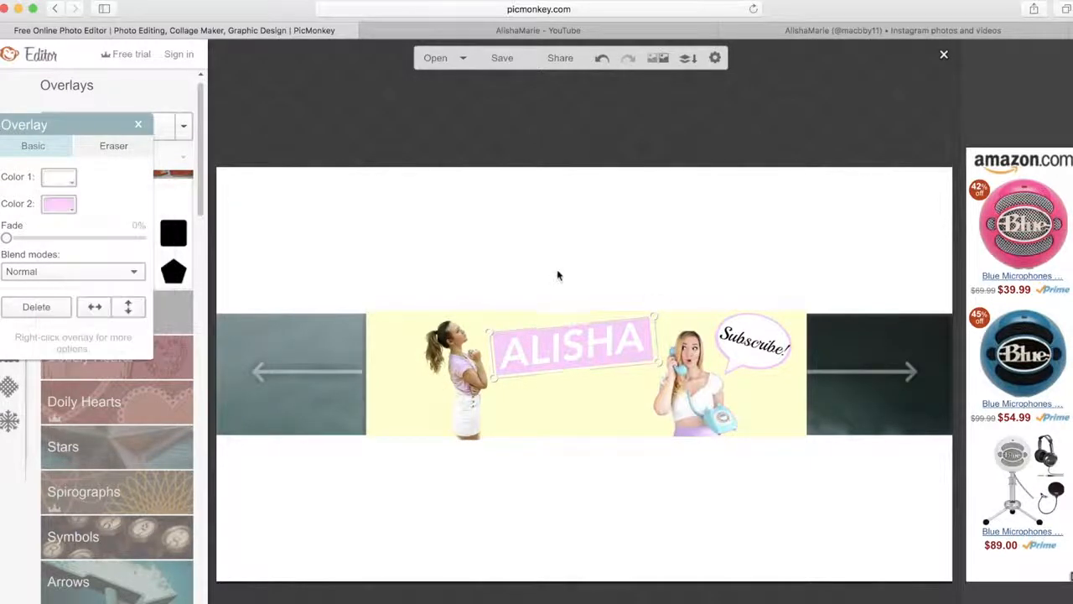
{"action": "left_click", "coordinate": [559, 274]}
Add the text "MARIE" in Avenir Heavy Oblique below "ALISHA".
{"action": "left_click", "coordinate": [7, 283]}
{"action": "left_click", "coordinate": [112, 126]}
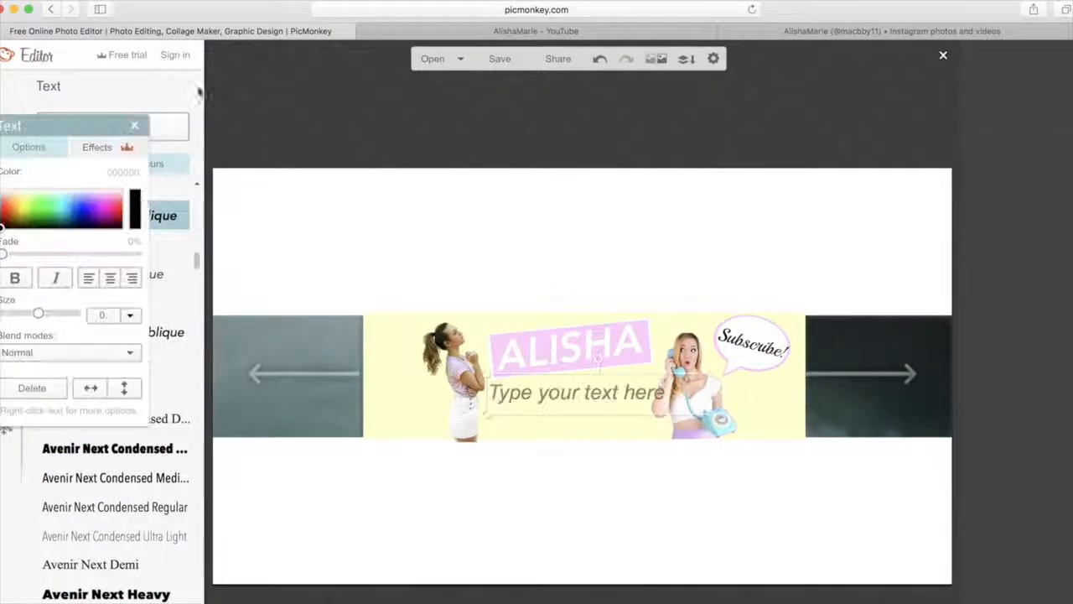
{"action": "left_click", "coordinate": [541, 390]}
{"action": "type", "text": "MARIE"}
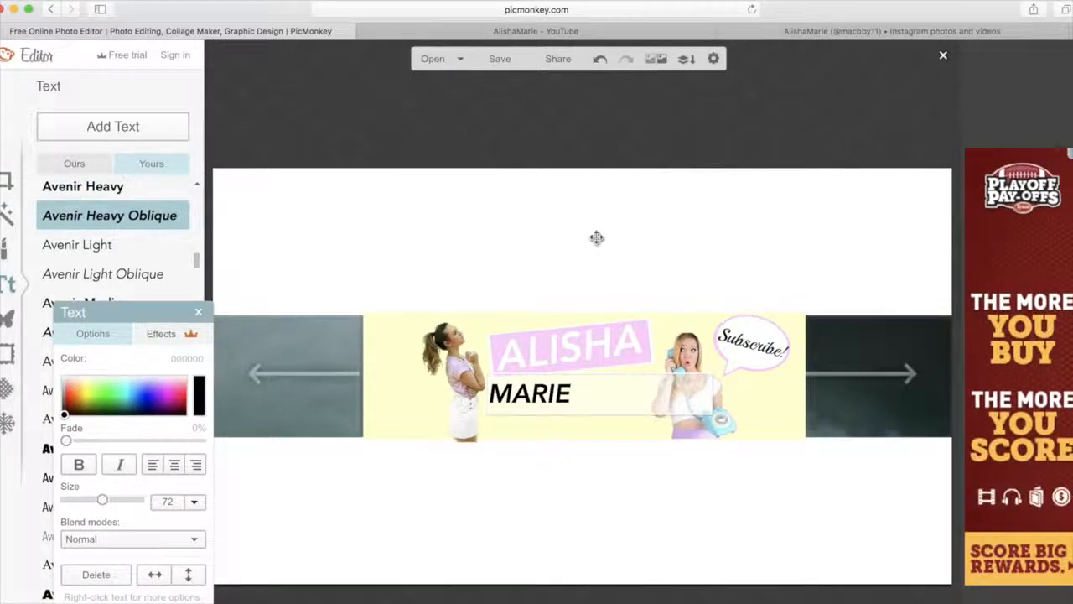
Enlarge the "MARIE" text to size 114, place it under "ALISHA" and color it white.
{"action": "left_click_drag", "start_coordinate": [102, 501], "coordinate": [115, 501]}
{"action": "left_click_drag", "start_coordinate": [616, 398], "coordinate": [625, 399]}
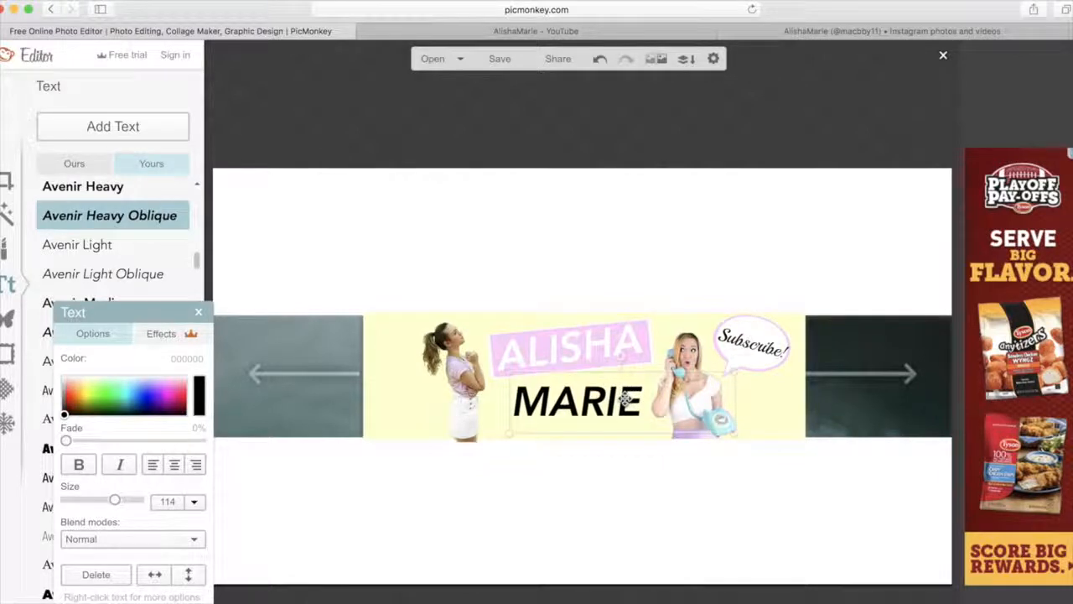
{"action": "left_click_drag", "start_coordinate": [66, 409], "coordinate": [64, 359]}
{"action": "left_click", "coordinate": [662, 242]}
Check AlishaMarie's YouTube banner for reference, then add a geometric rectangle colored bright green 00ff55 with 10% fade.
{"action": "left_click", "coordinate": [613, 31]}
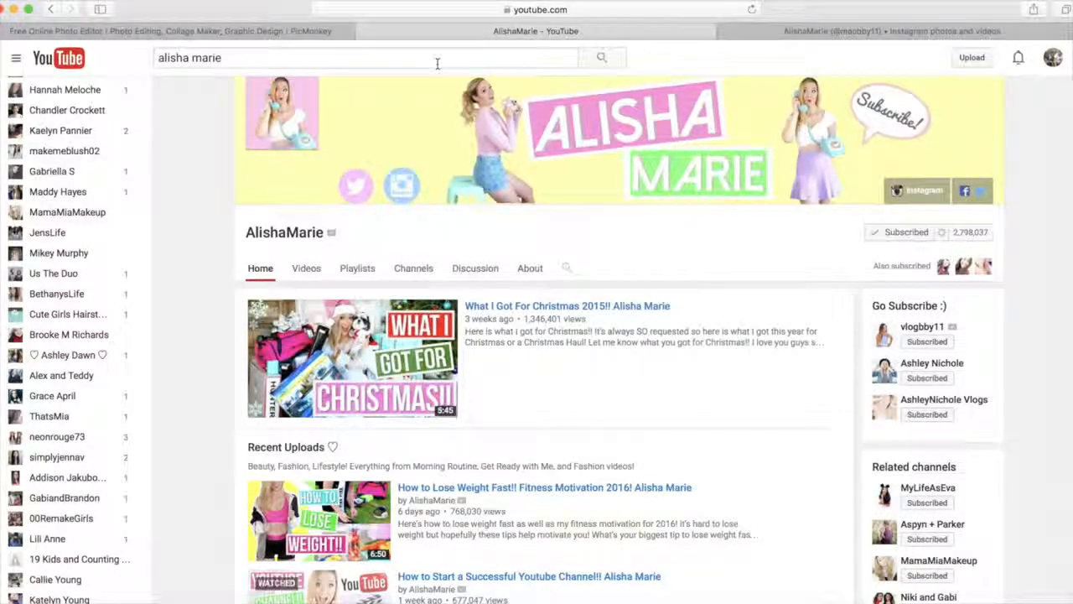
{"action": "left_click", "coordinate": [327, 31]}
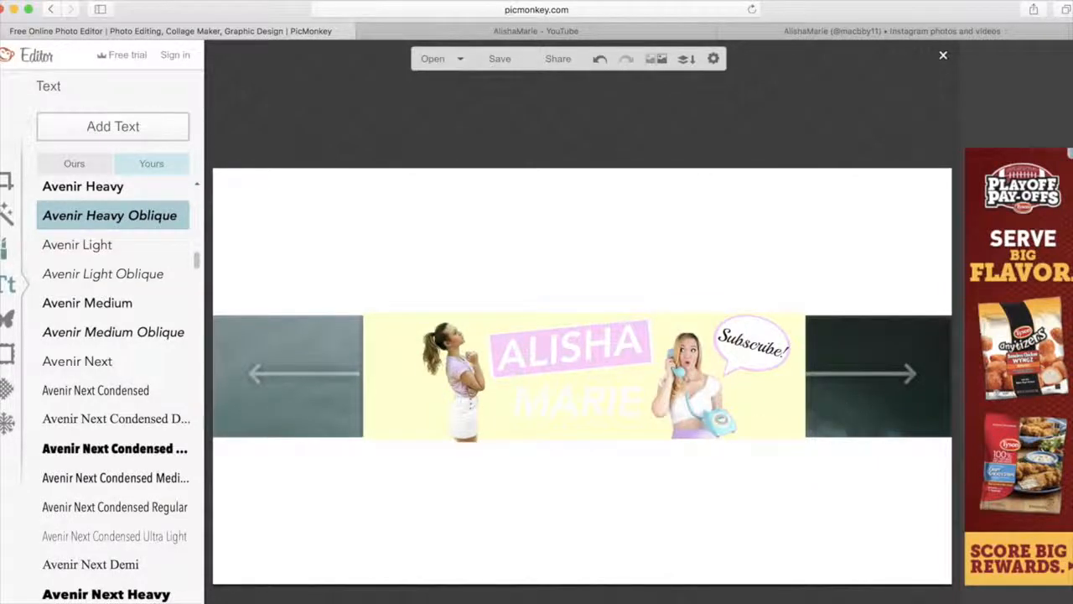
{"action": "left_click", "coordinate": [7, 319]}
{"action": "left_click", "coordinate": [55, 234]}
{"action": "left_click", "coordinate": [122, 392]}
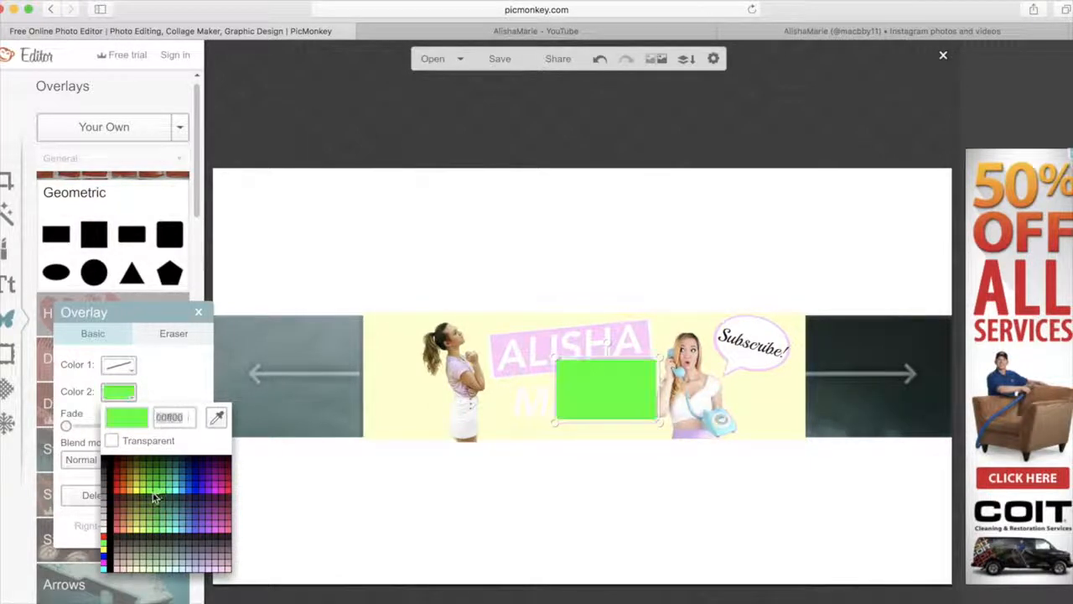
{"action": "left_click", "coordinate": [151, 492]}
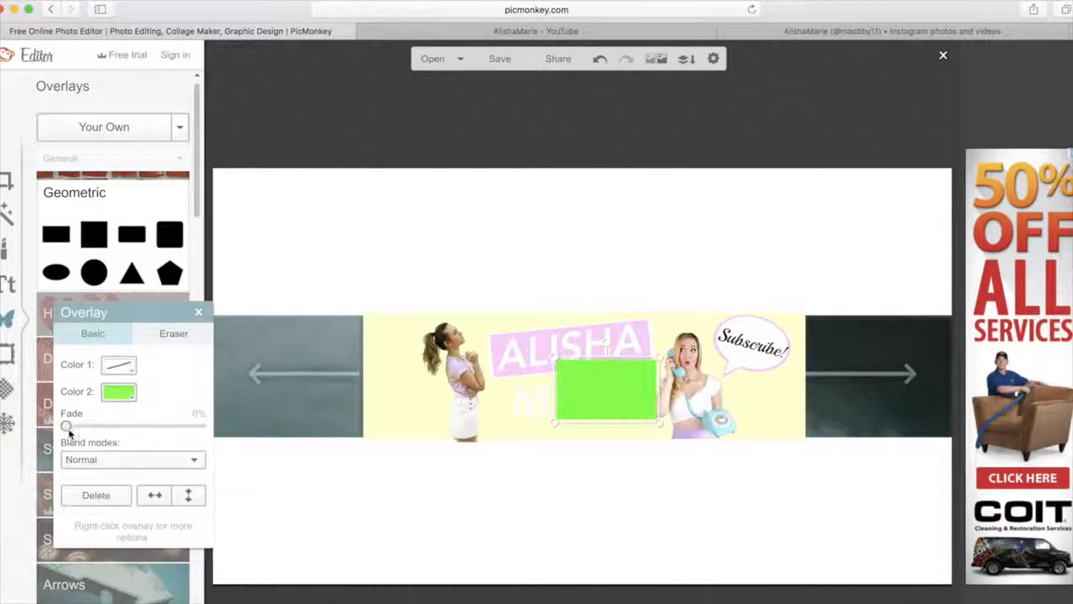
{"action": "left_click", "coordinate": [118, 399]}
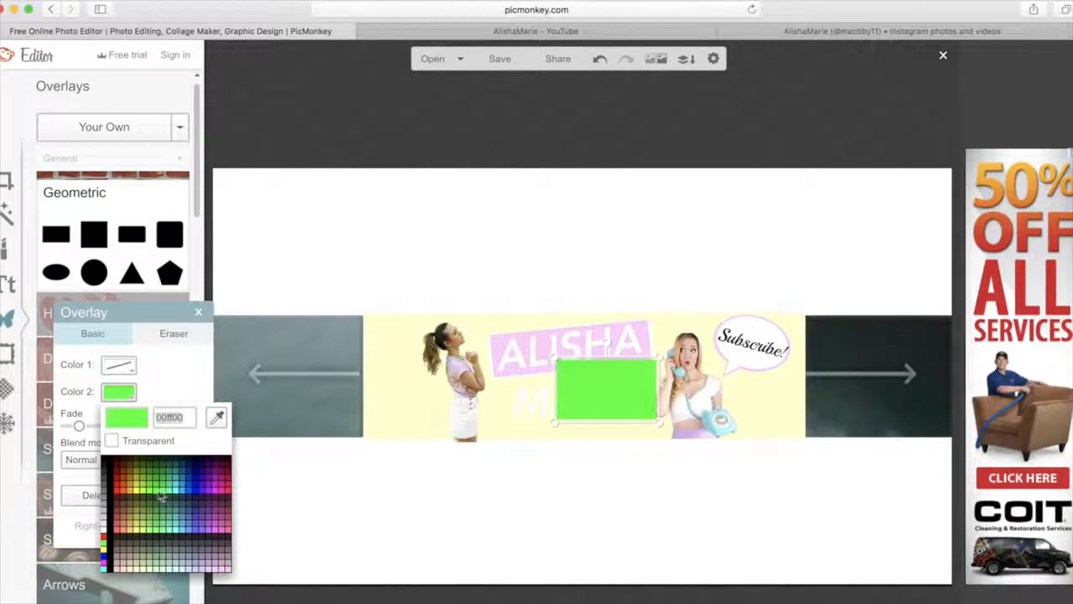
{"action": "left_click", "coordinate": [164, 494]}
Send the green rectangle behind the "MARIE" text and position and resize it to frame the word.
{"action": "right_click", "coordinate": [572, 384]}
{"action": "left_click", "coordinate": [616, 427]}
{"action": "left_click_drag", "start_coordinate": [573, 366], "coordinate": [504, 392]}
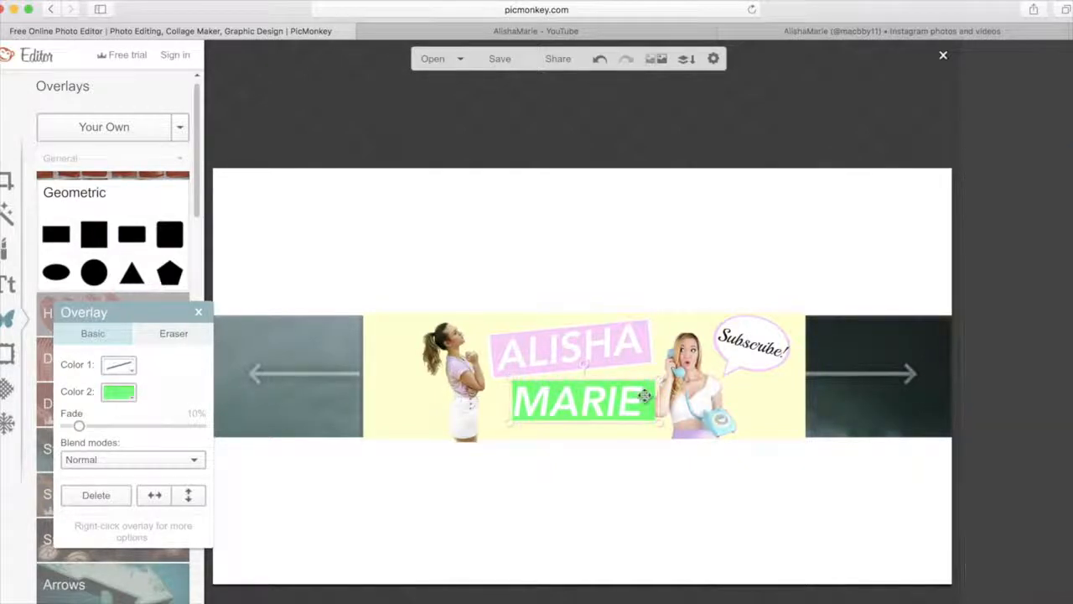
{"action": "left_click_drag", "start_coordinate": [645, 395], "coordinate": [641, 398]}
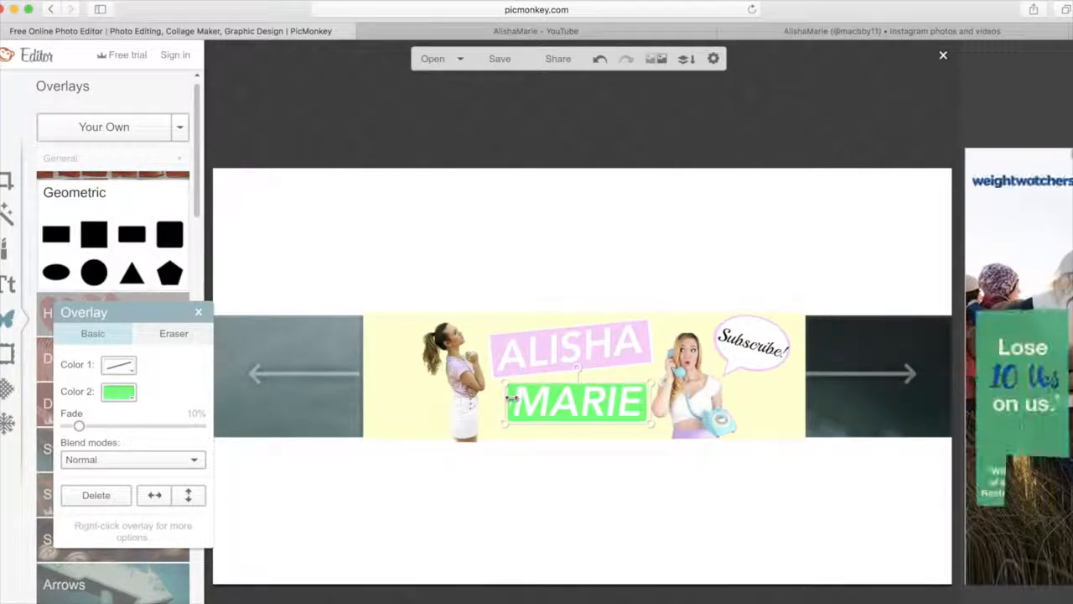
Give the green rectangle behind "MARIE" a white outline like the one around "ALISHA".
{"action": "left_click", "coordinate": [130, 393]}
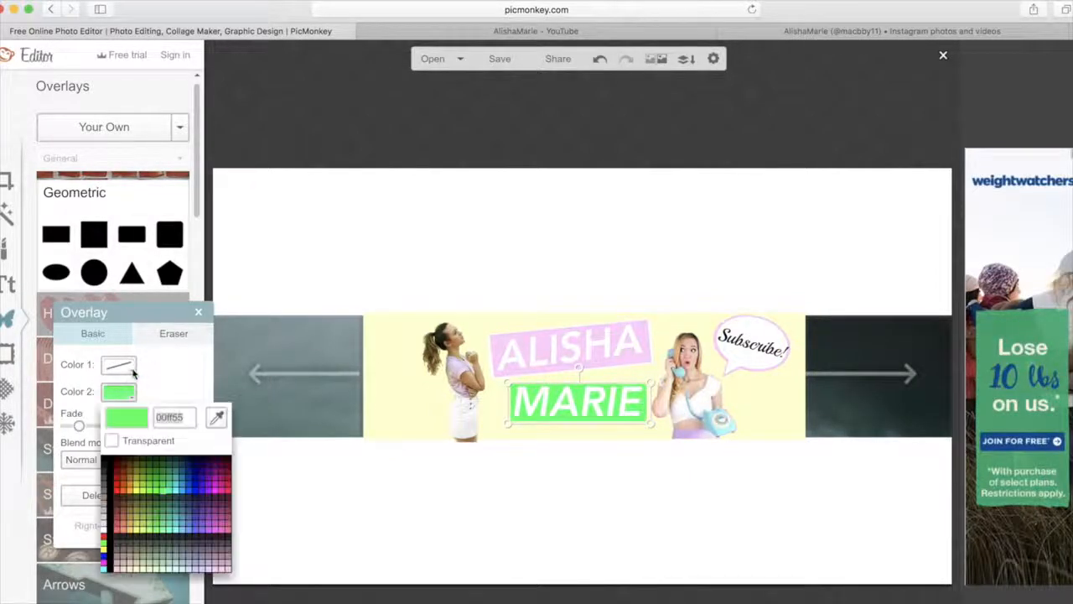
{"action": "left_click", "coordinate": [131, 370]}
{"action": "left_click", "coordinate": [128, 369]}
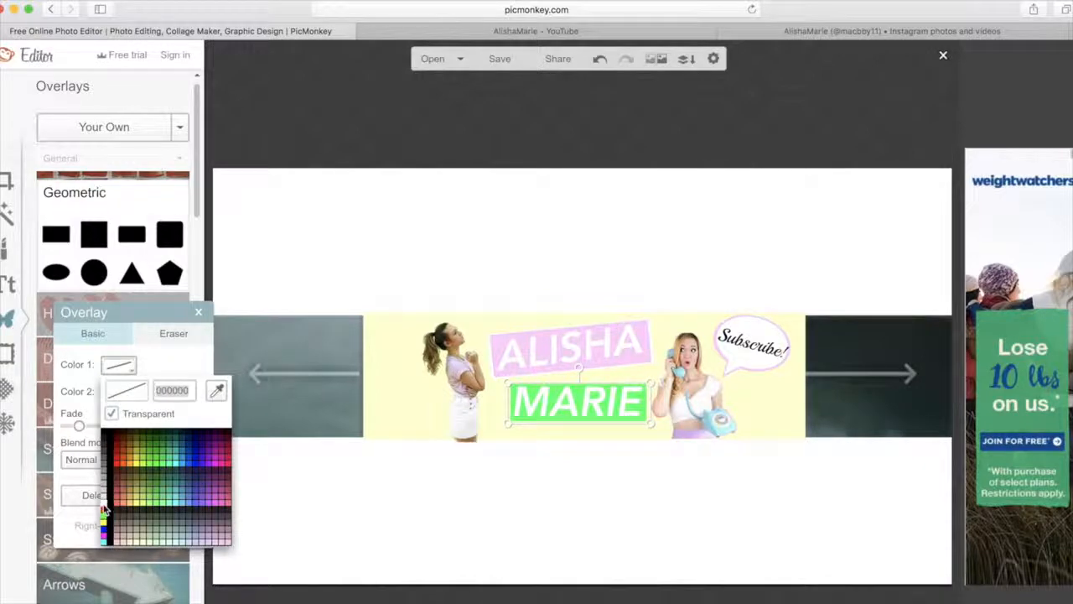
{"action": "left_click", "coordinate": [104, 510]}
{"action": "left_click", "coordinate": [470, 296]}
Open google.com in place of the Instagram page and search for "circle twitter png".
{"action": "left_click", "coordinate": [839, 31]}
{"action": "left_click", "coordinate": [678, 7]}
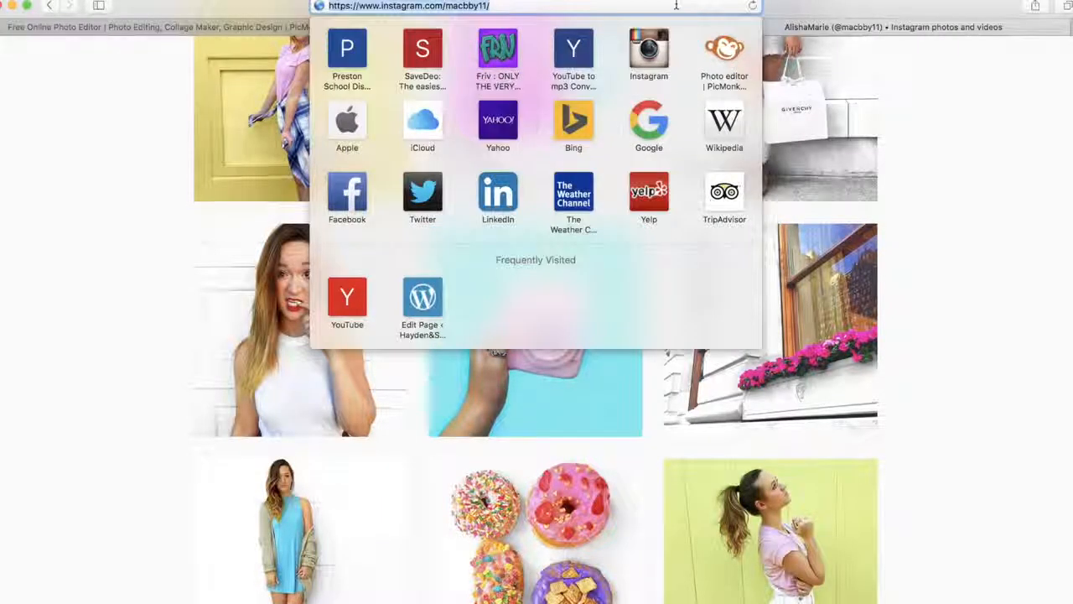
{"action": "type", "text": "google.com"}
{"action": "key", "text": "Return"}
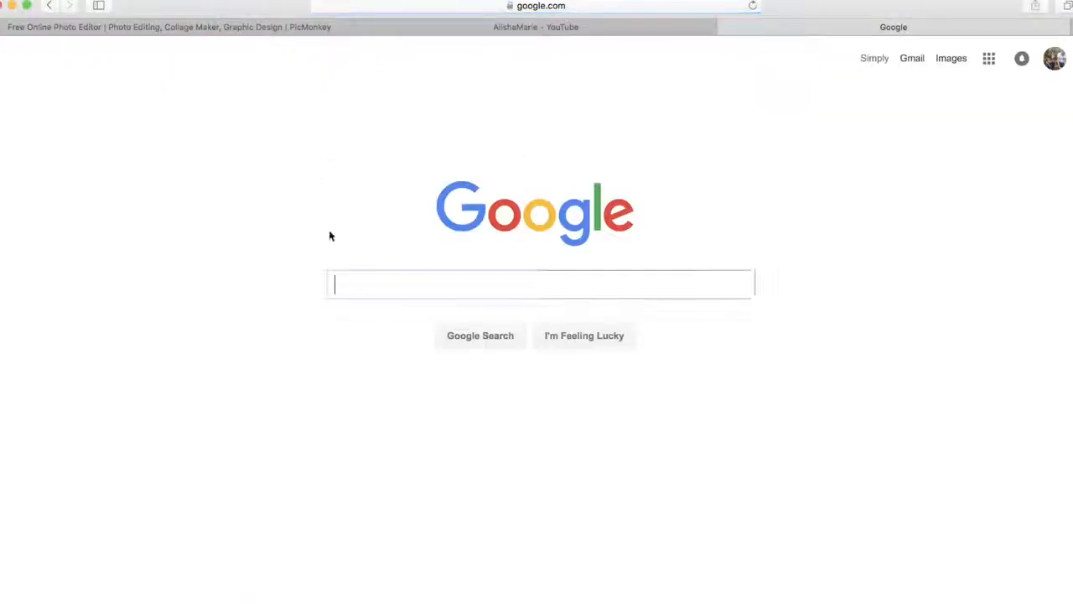
{"action": "type", "text": "cirlce"}
{"action": "key", "text": "BackSpace"}
{"action": "key", "text": "BackSpace"}
{"action": "key", "text": "BackSpace"}
{"action": "key", "text": "BackSpace"}
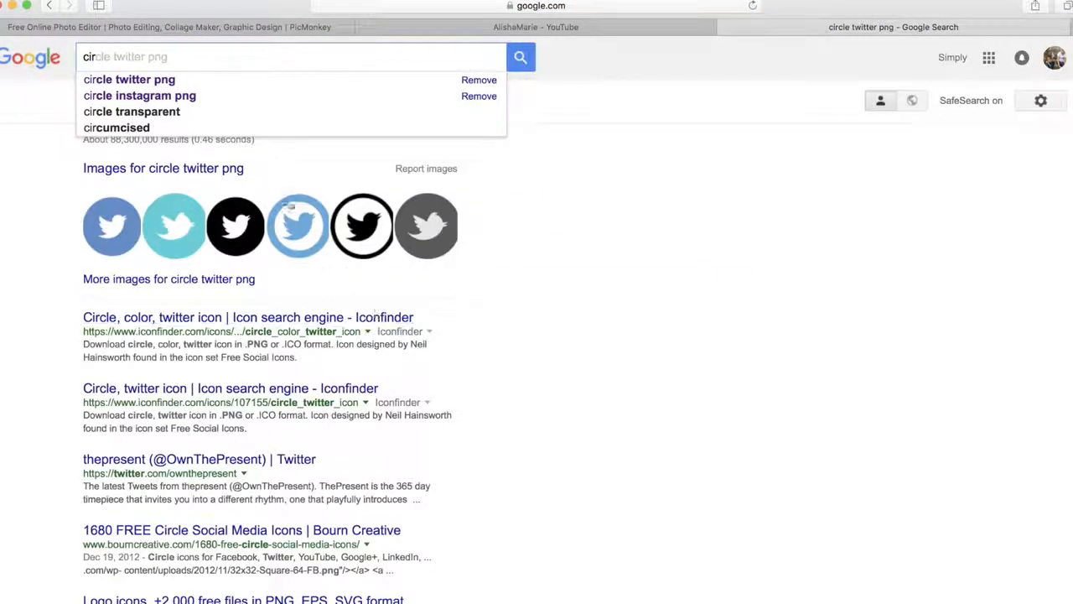
{"action": "left_click", "coordinate": [192, 80]}
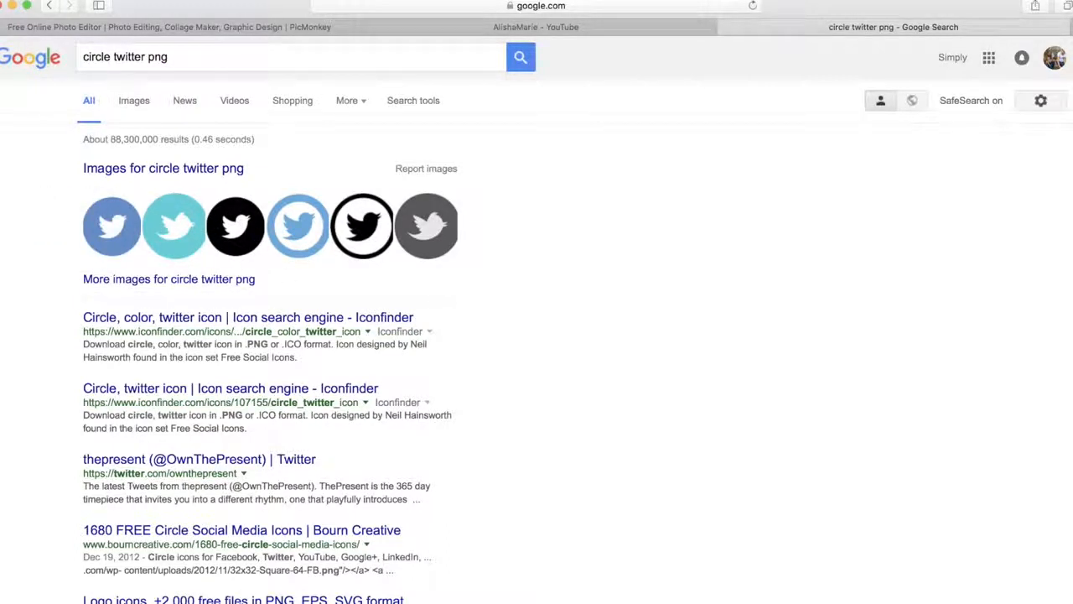
Change the search to "circle instagram png" and show the image results.
{"action": "left_click_drag", "start_coordinate": [146, 56], "coordinate": [114, 55]}
{"action": "type", "text": "instagram"}
{"action": "key", "text": "Return"}
{"action": "left_click", "coordinate": [134, 103]}
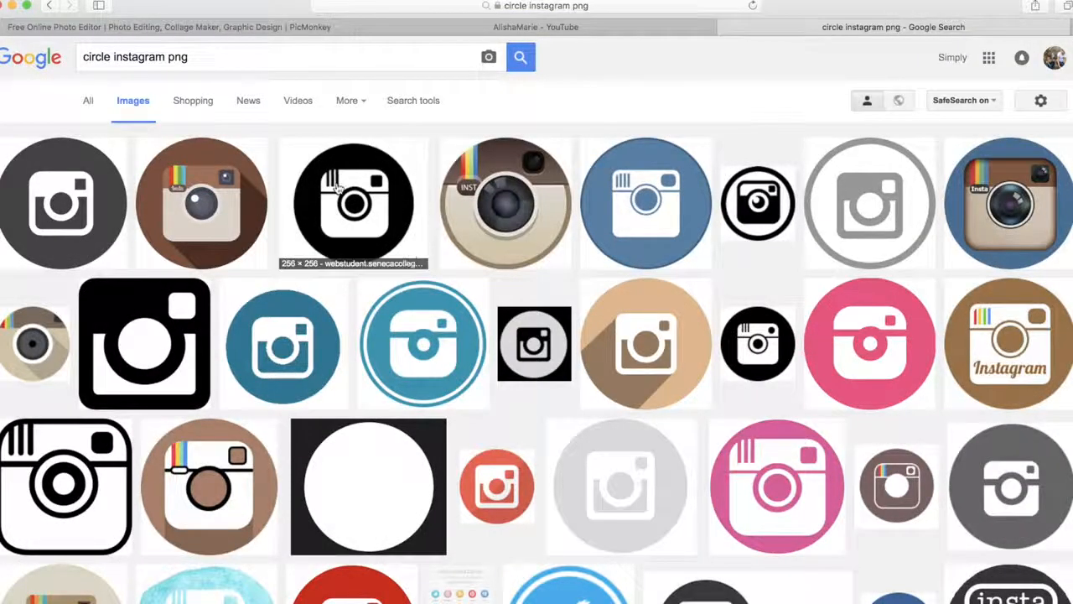
Add the Instagram icon Unknown-3.png from the Overlays and Pictures folder, shrink it and place it beside the standing woman's skirt.
{"action": "left_click", "coordinate": [102, 123]}
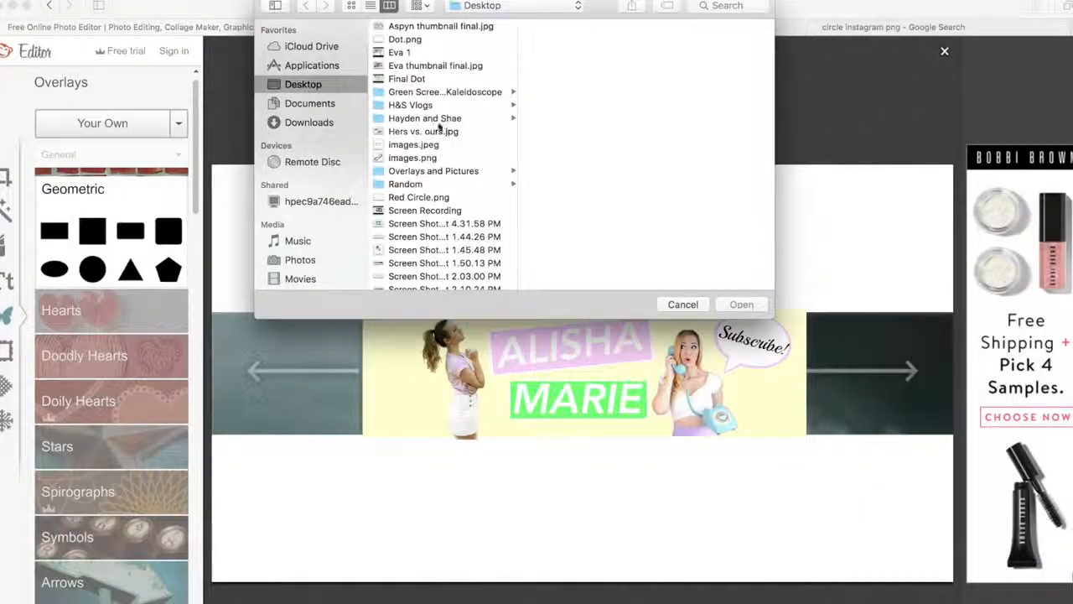
{"action": "left_click", "coordinate": [430, 171]}
{"action": "left_click", "coordinate": [570, 122]}
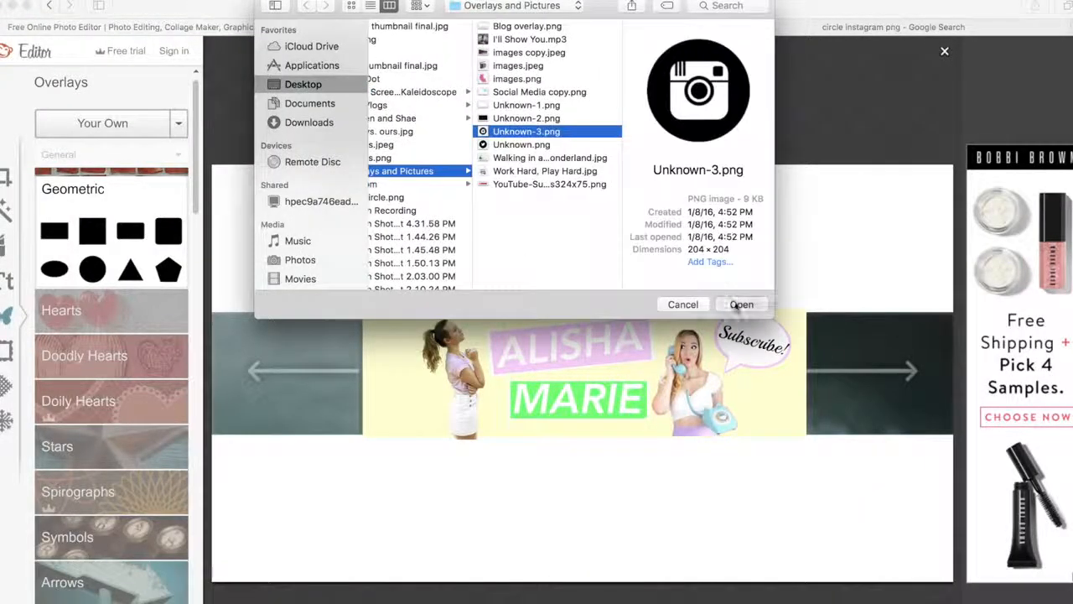
{"action": "left_click", "coordinate": [741, 304]}
{"action": "left_click_drag", "start_coordinate": [615, 374], "coordinate": [426, 418]}
{"action": "left_click", "coordinate": [404, 288]}
Add the Twitter icon Unknown.png as an overlay, shrink it to match the Instagram icon and place it just left of that icon.
{"action": "left_click", "coordinate": [81, 114]}
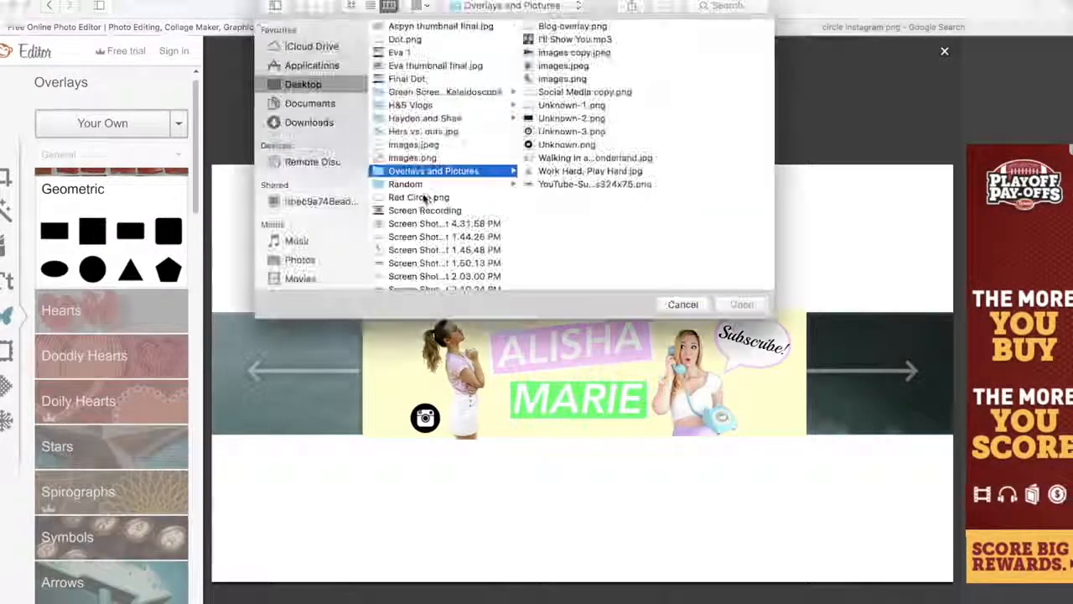
{"action": "left_click", "coordinate": [575, 141]}
{"action": "left_click", "coordinate": [743, 304]}
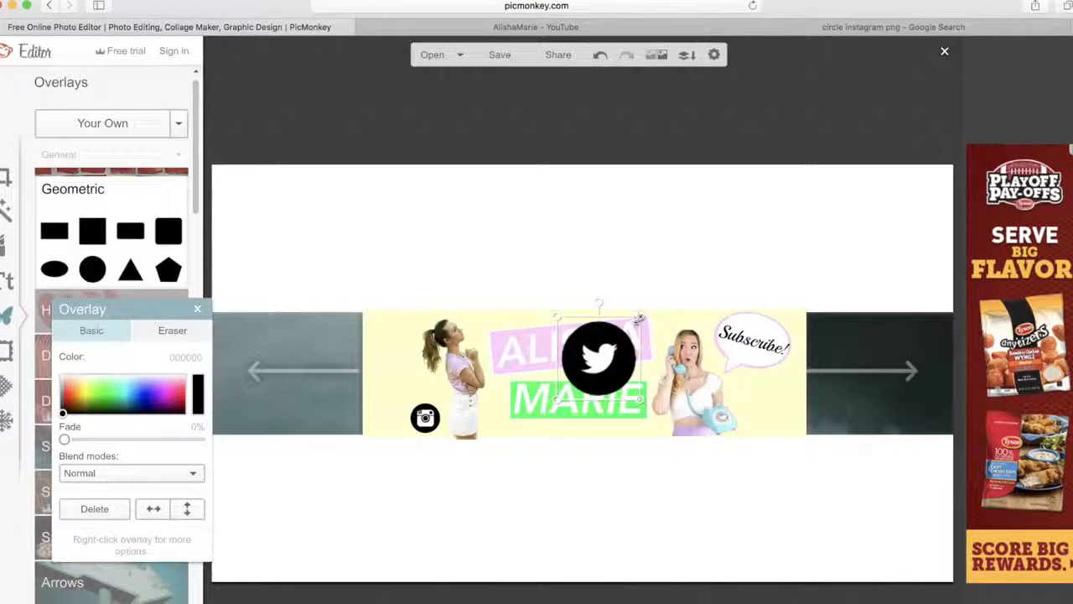
{"action": "left_click_drag", "start_coordinate": [637, 318], "coordinate": [392, 415]}
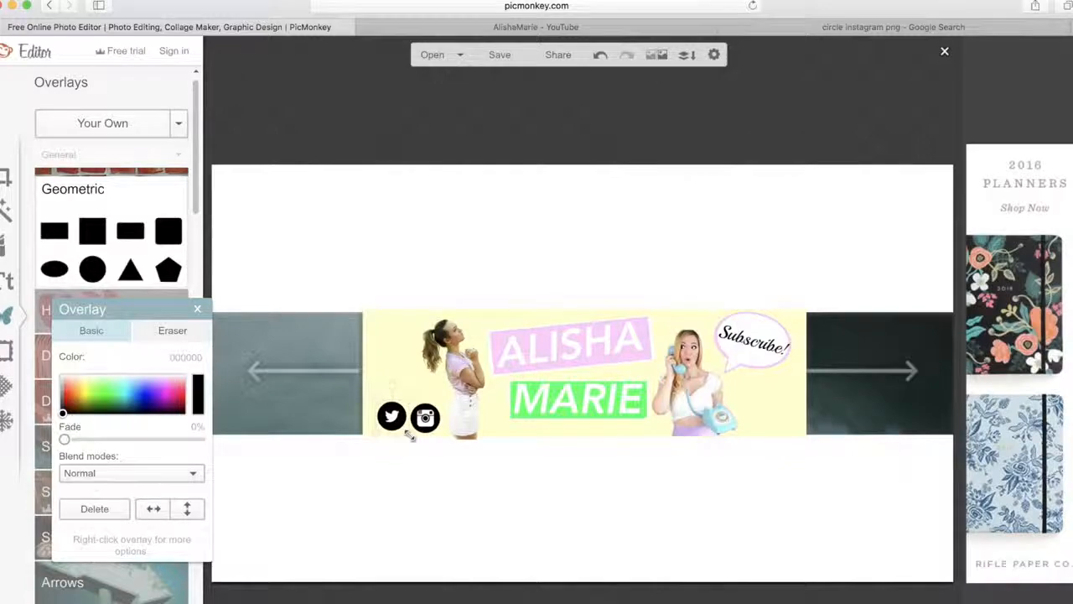
Check the icons on the original AlishaMarie banner and recolor the Twitter icon light purple and the Instagram icon light blue.
{"action": "left_click", "coordinate": [503, 27]}
{"action": "left_click", "coordinate": [319, 27]}
{"action": "left_click", "coordinate": [162, 382]}
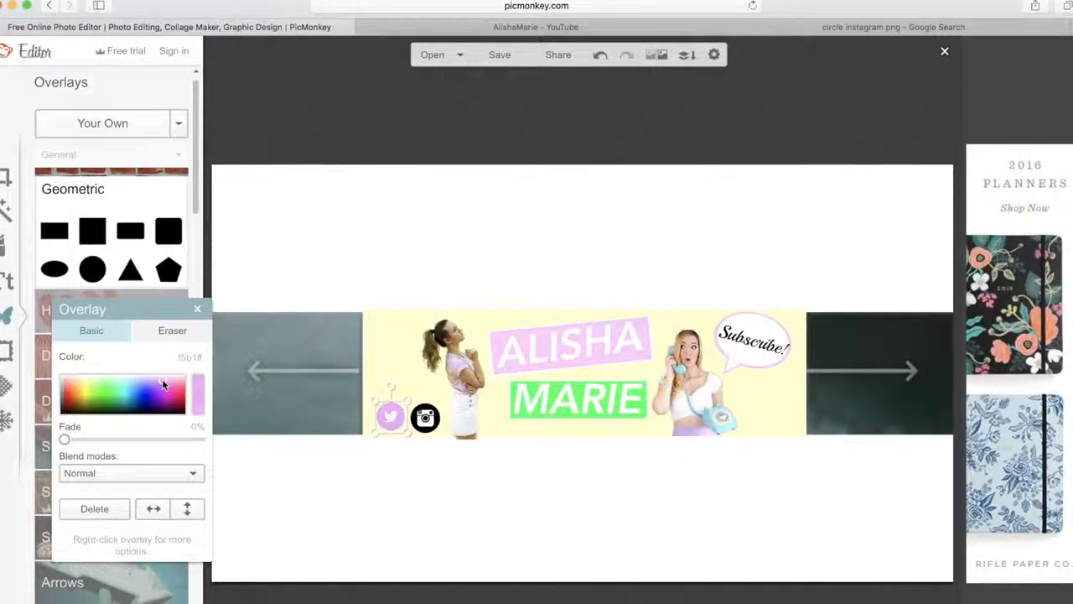
{"action": "left_click", "coordinate": [423, 413]}
{"action": "left_click_drag", "start_coordinate": [123, 383], "coordinate": [129, 387]}
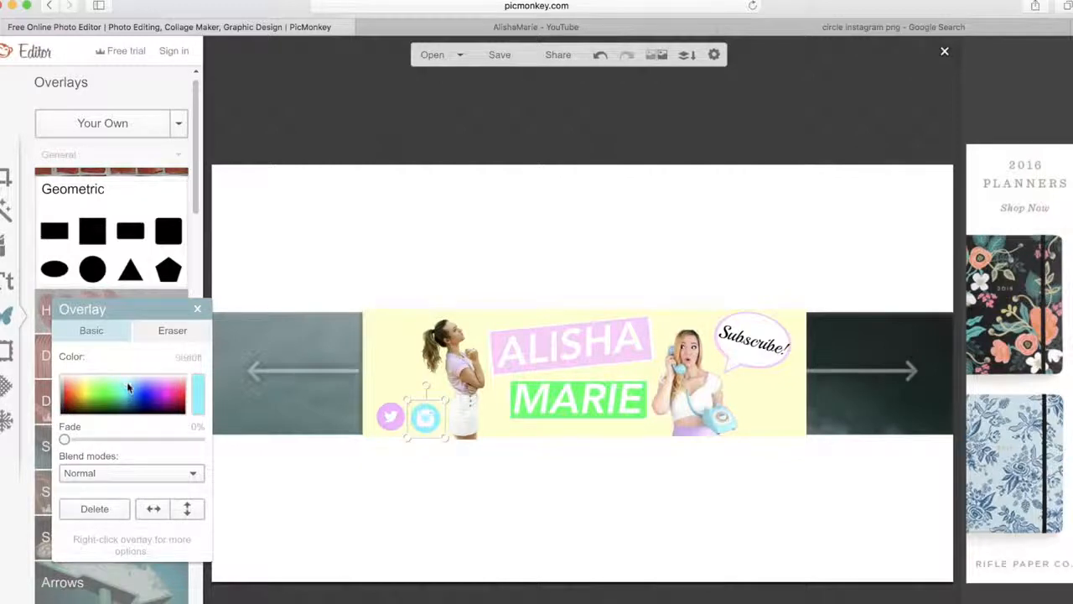
{"action": "left_click", "coordinate": [461, 289]}
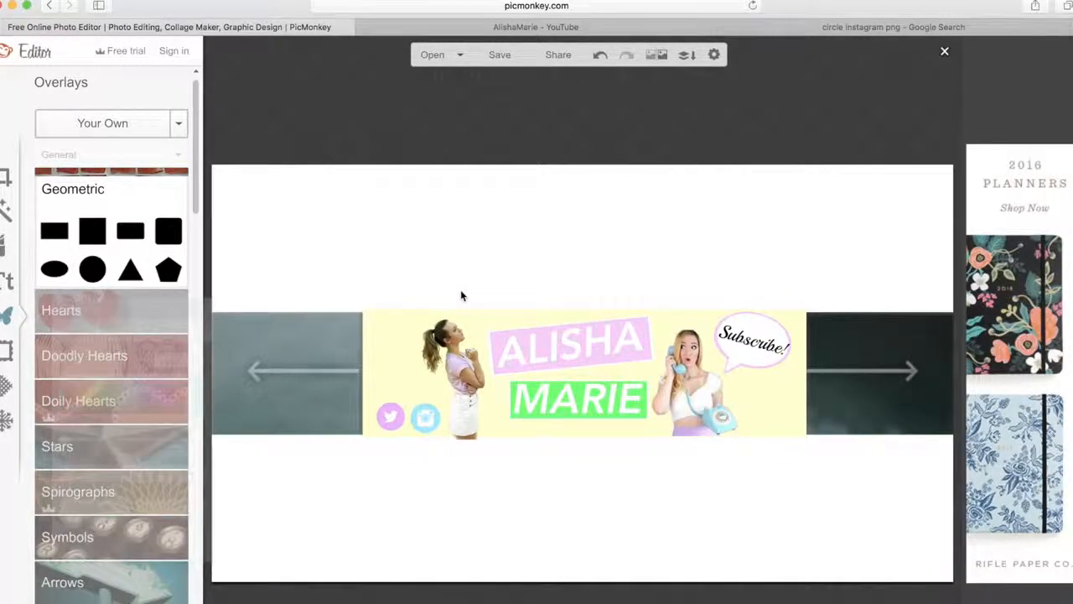
Delete the arrowed template image behind the banner and stretch the yellow rectangle on both sides to span the full canvas width.
{"action": "left_click", "coordinate": [562, 28]}
{"action": "left_click", "coordinate": [249, 30]}
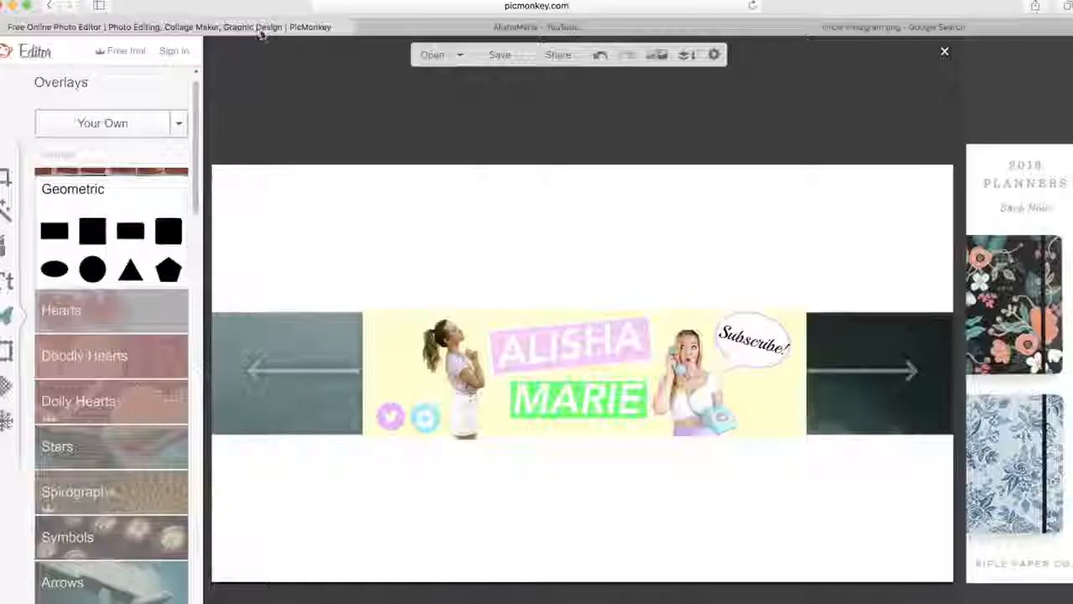
{"action": "left_click", "coordinate": [346, 332]}
{"action": "key", "text": "Delete"}
{"action": "left_click", "coordinate": [364, 353]}
{"action": "left_click_drag", "start_coordinate": [358, 355], "coordinate": [104, 358]}
{"action": "left_click_drag", "start_coordinate": [816, 377], "coordinate": [1020, 402]}
{"action": "left_click", "coordinate": [728, 231]}
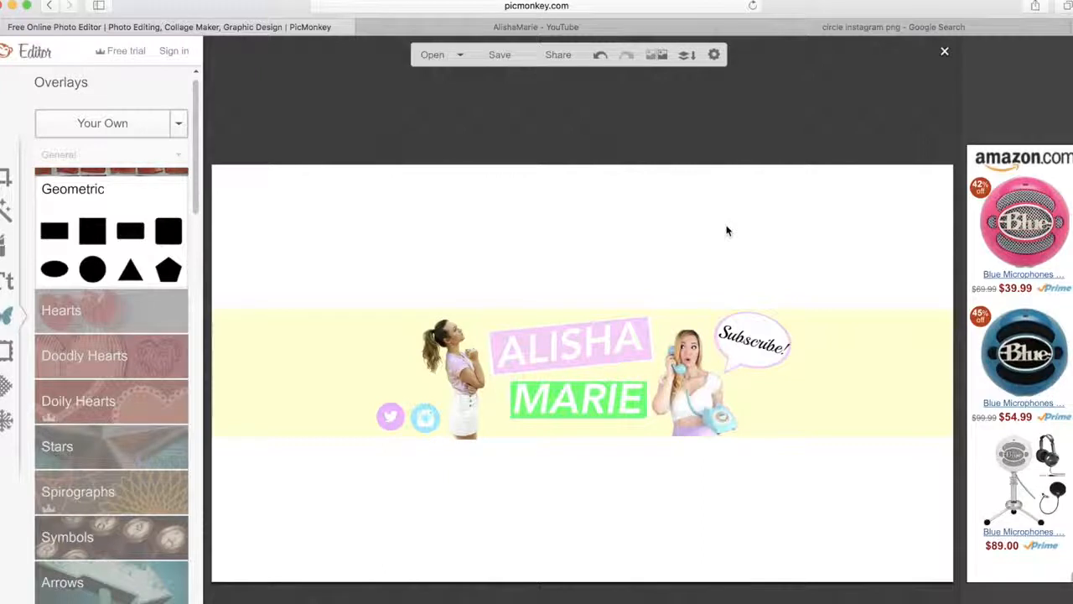